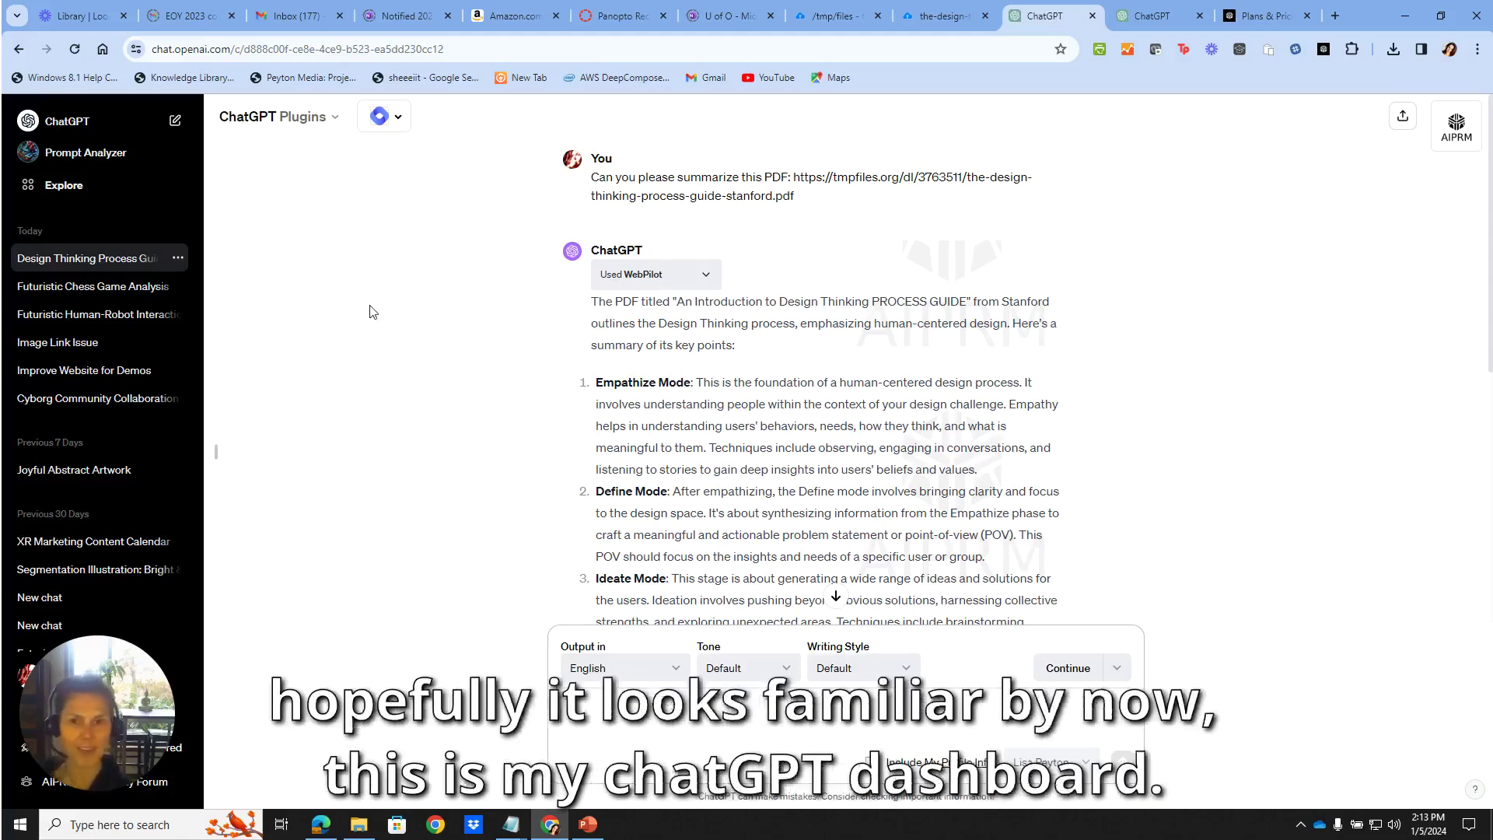
- Check that the chat uses Plugins mode and that WebPilot is enabled among the installed plugins
{"action": "left_click", "coordinate": [326, 121]}
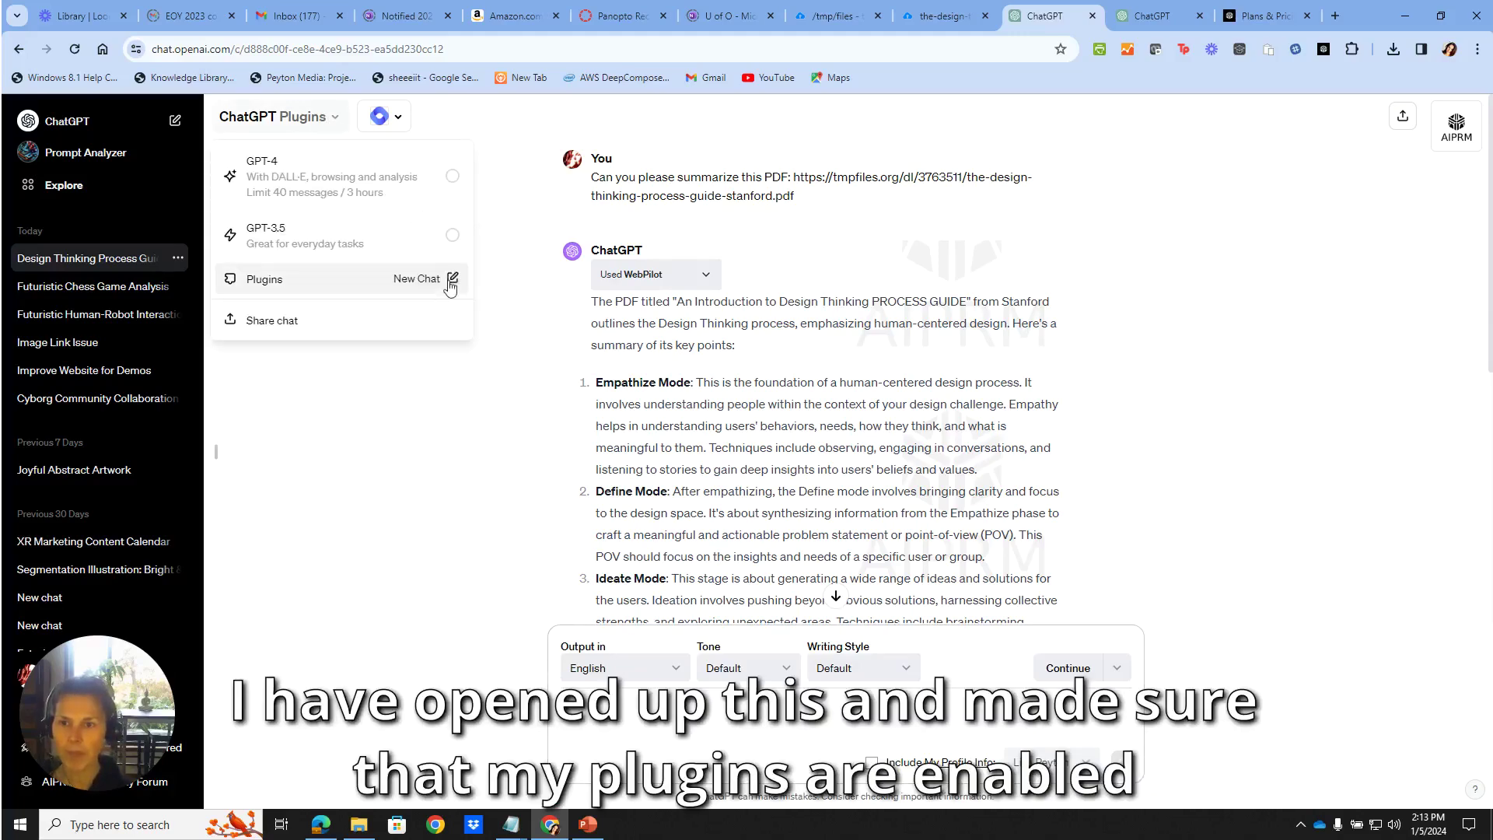
{"action": "left_click", "coordinate": [398, 119]}
{"action": "left_click", "coordinate": [398, 119]}
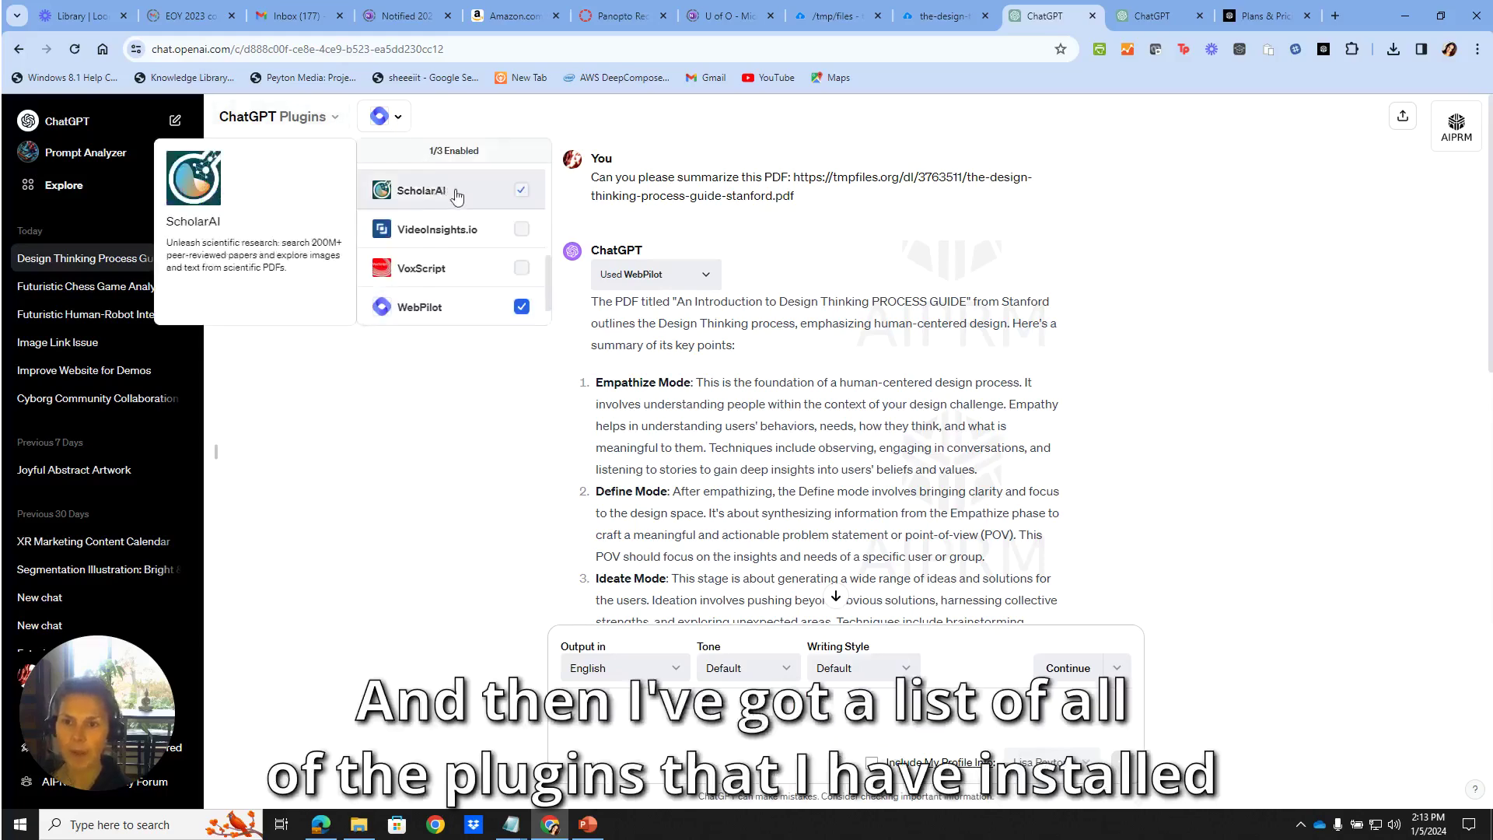
{"action": "scroll", "coordinate": [439, 198], "scroll_direction": "down", "scroll_amount": 1}
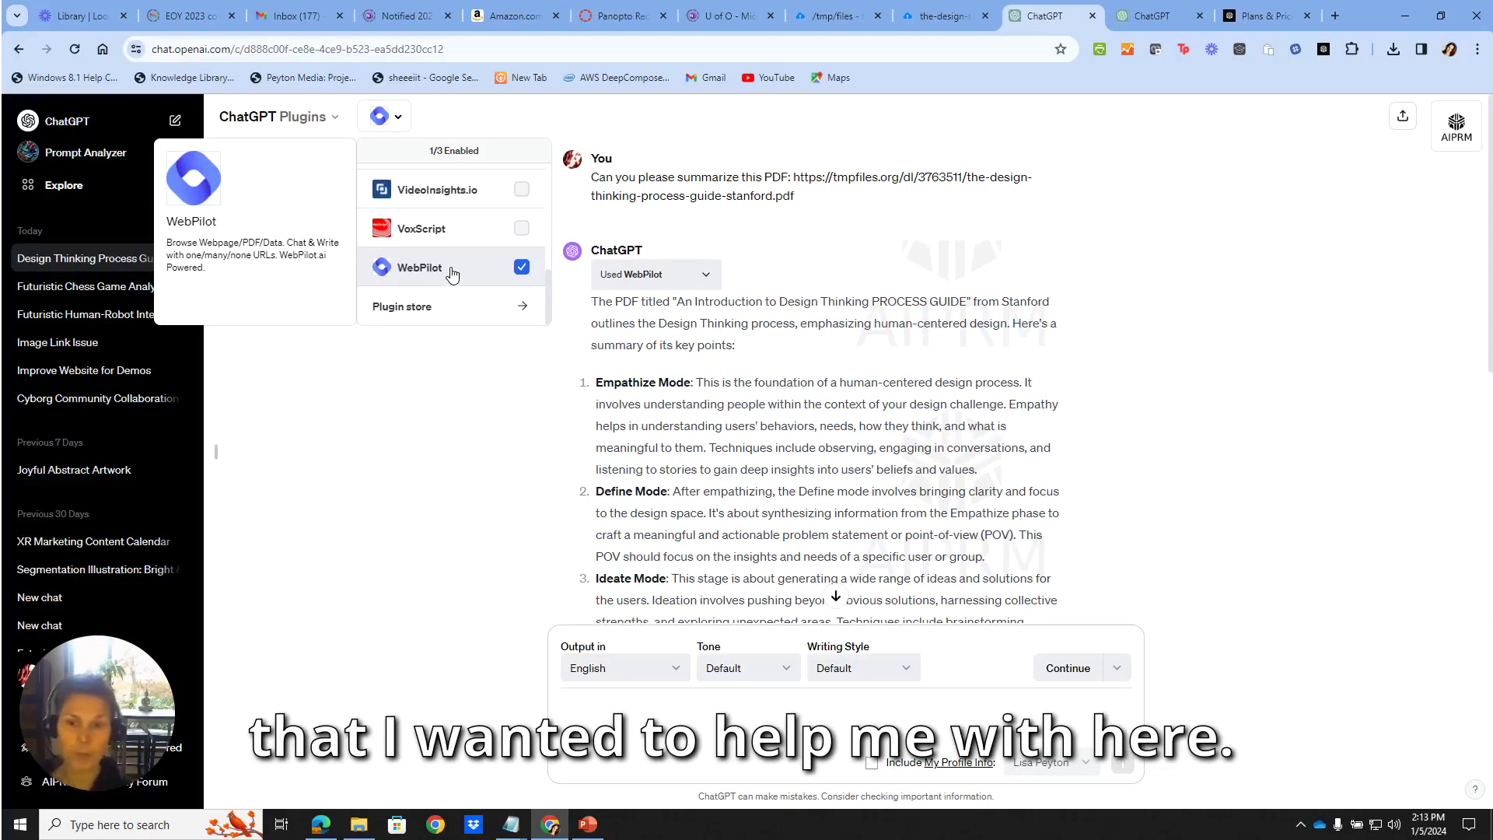
{"action": "left_click", "coordinate": [459, 395]}
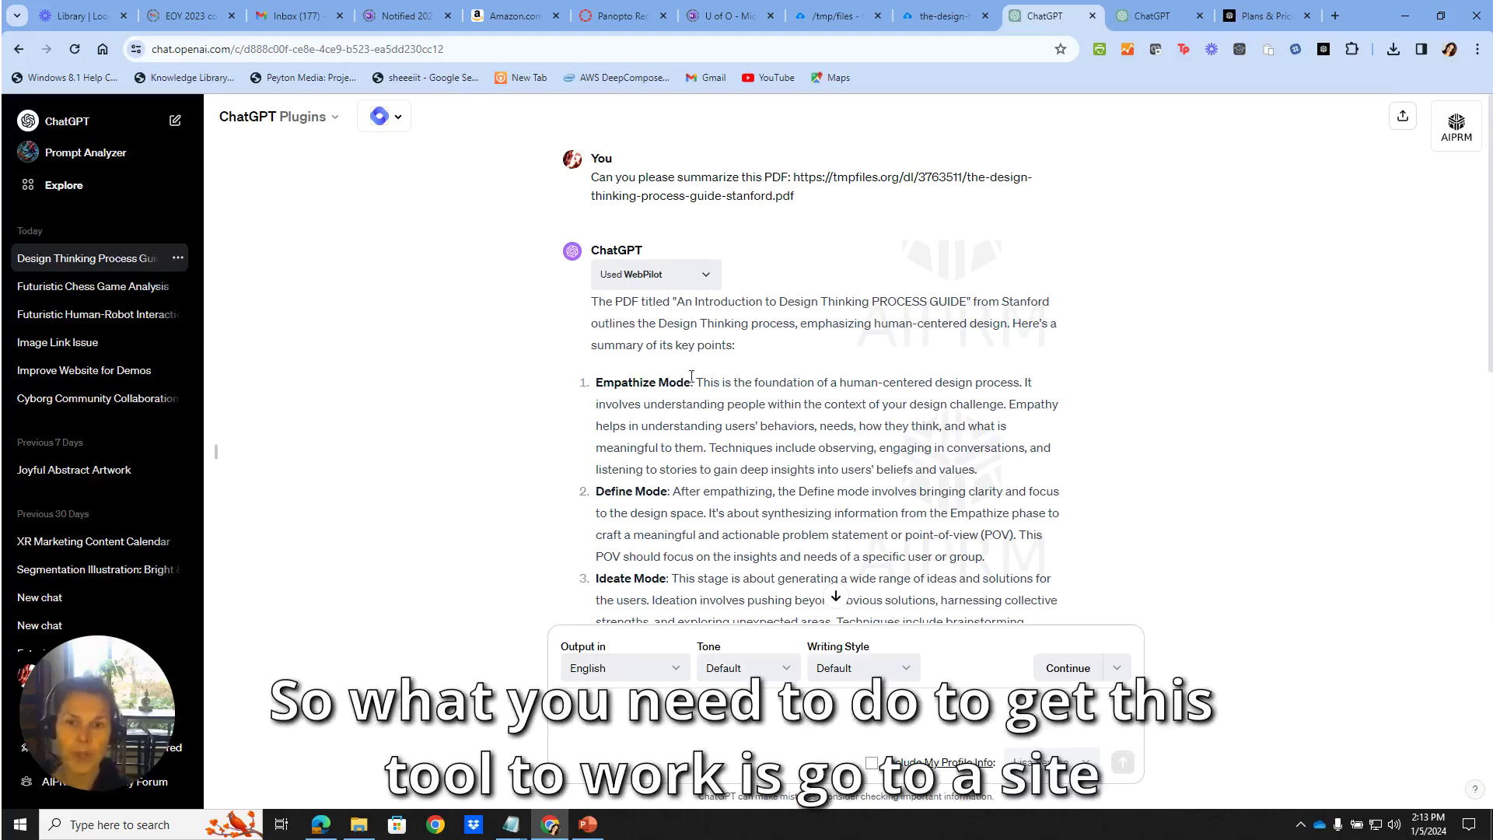
- View the design thinking PDF's tmpfiles hosting page, and read through the summary of the guide in the ChatGPT plugin chat
{"action": "left_click", "coordinate": [829, 26]}
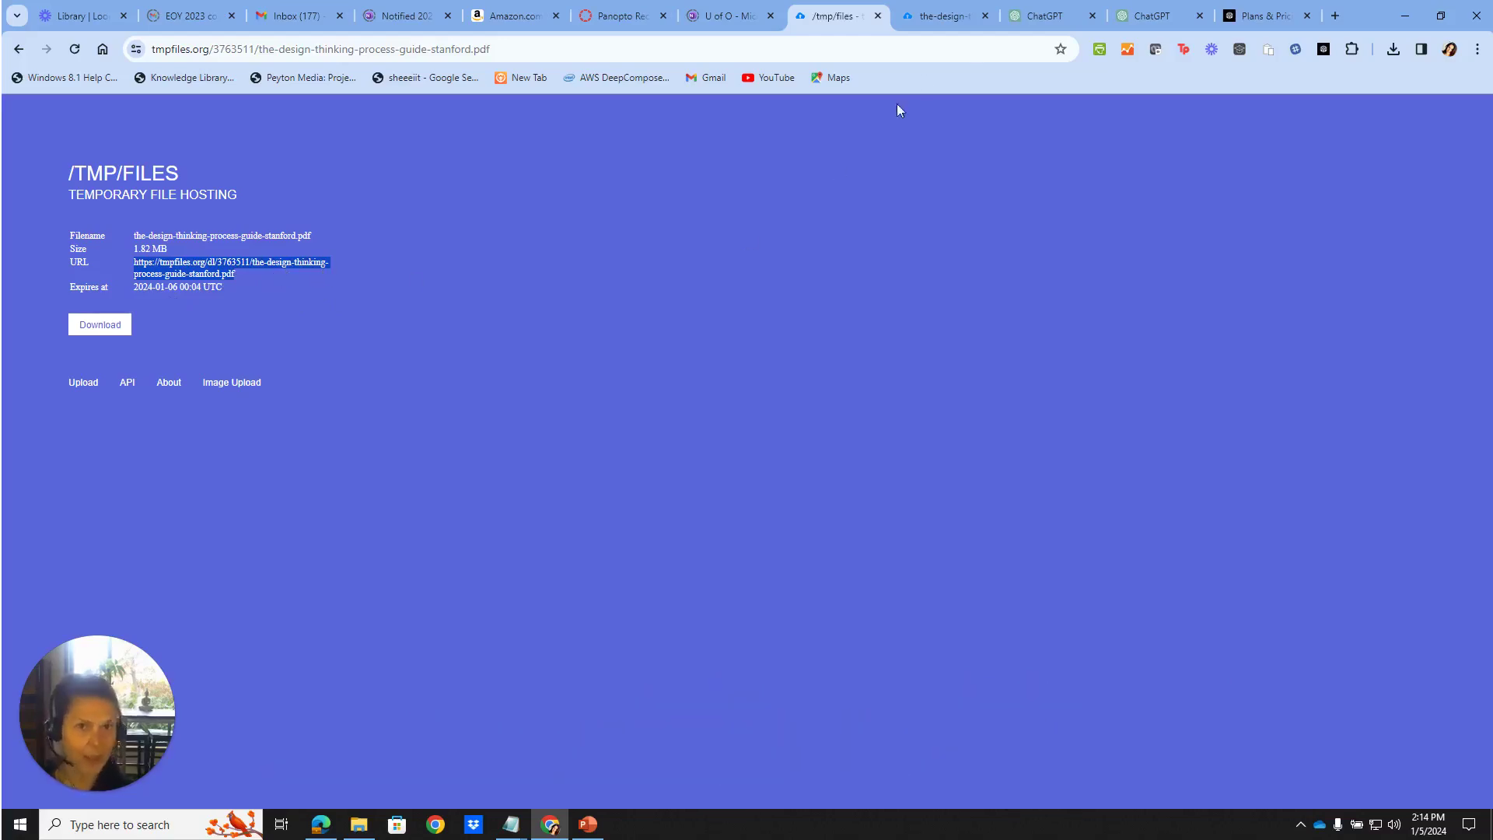
{"action": "left_click", "coordinate": [1036, 25]}
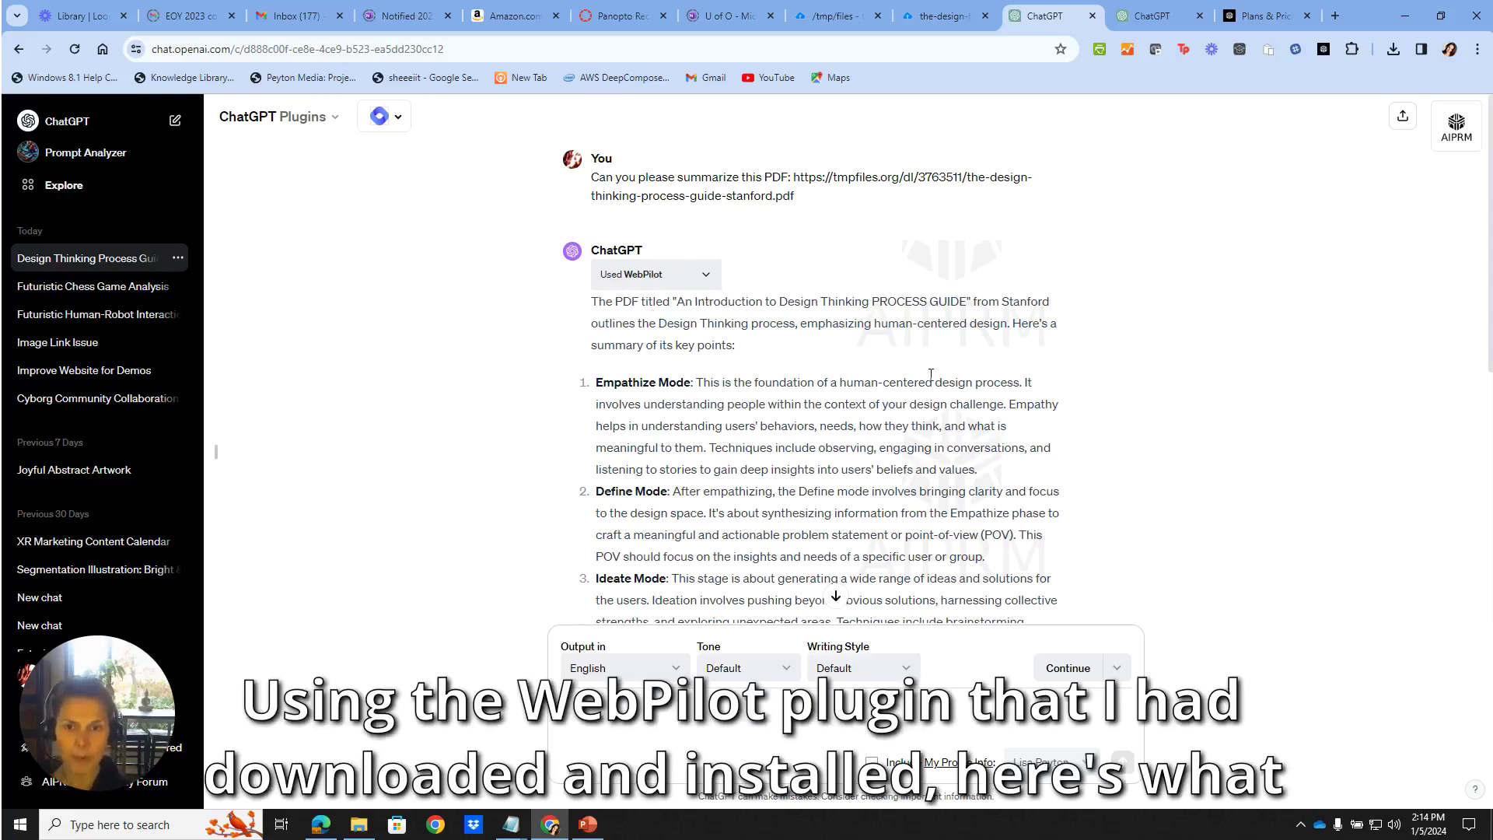
{"action": "scroll", "coordinate": [931, 374], "scroll_direction": "down", "scroll_amount": 1}
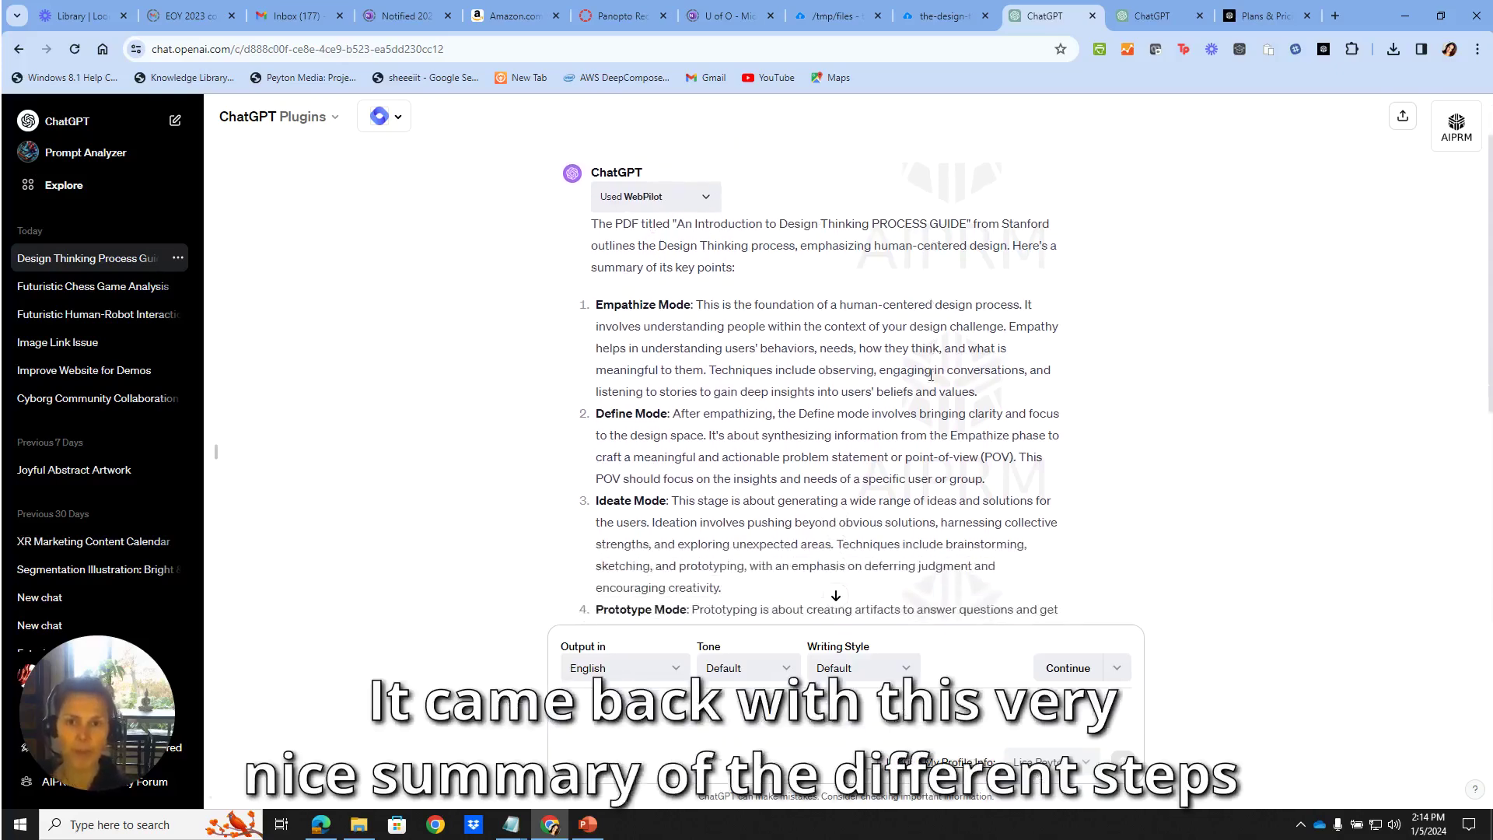
{"action": "scroll", "coordinate": [931, 374], "scroll_direction": "down", "scroll_amount": 1}
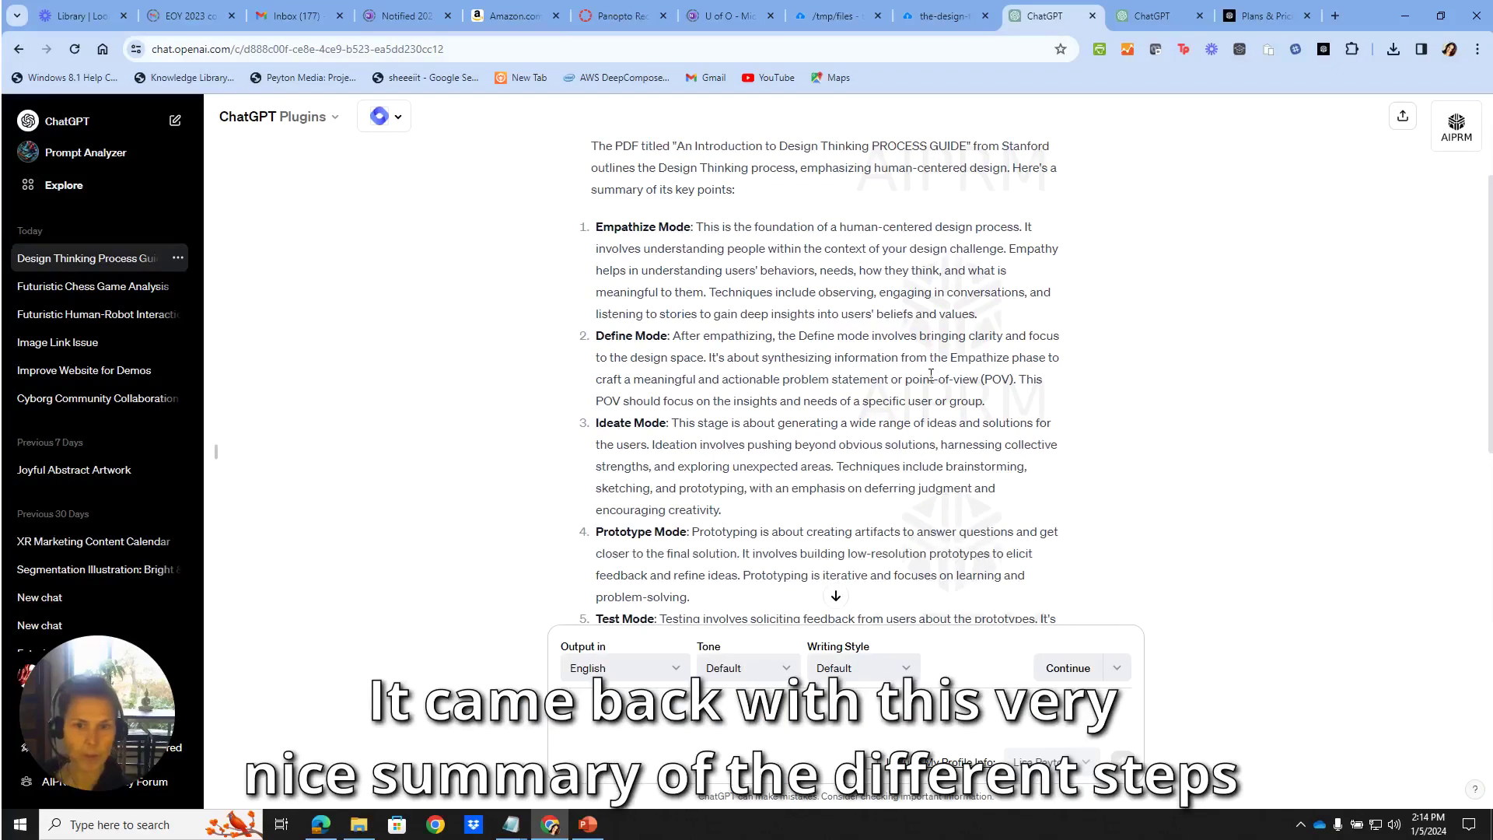
{"action": "scroll", "coordinate": [931, 374], "scroll_direction": "down", "scroll_amount": 1}
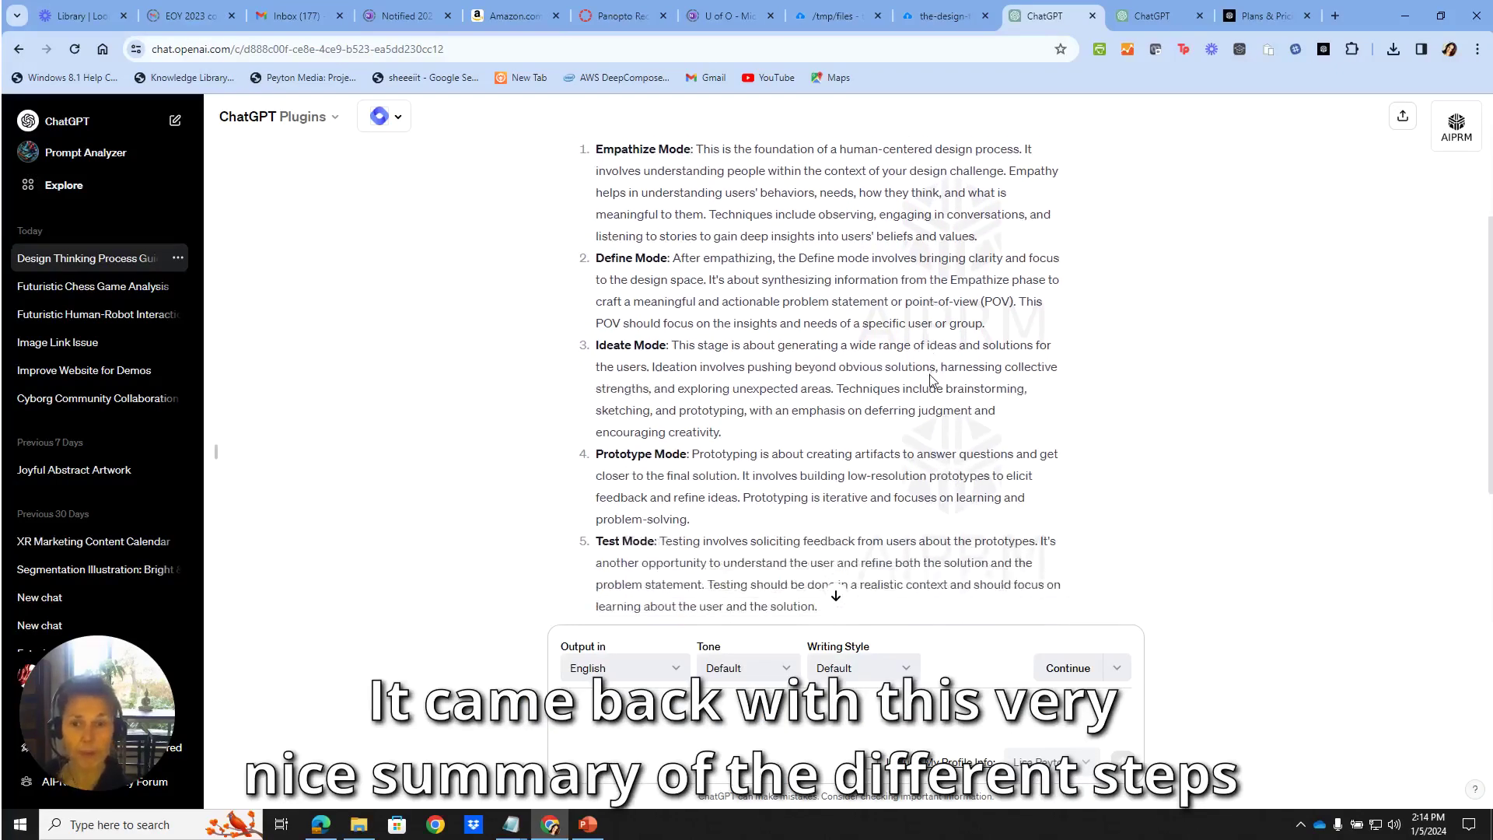
{"action": "scroll", "coordinate": [931, 379], "scroll_direction": "down", "scroll_amount": 3}
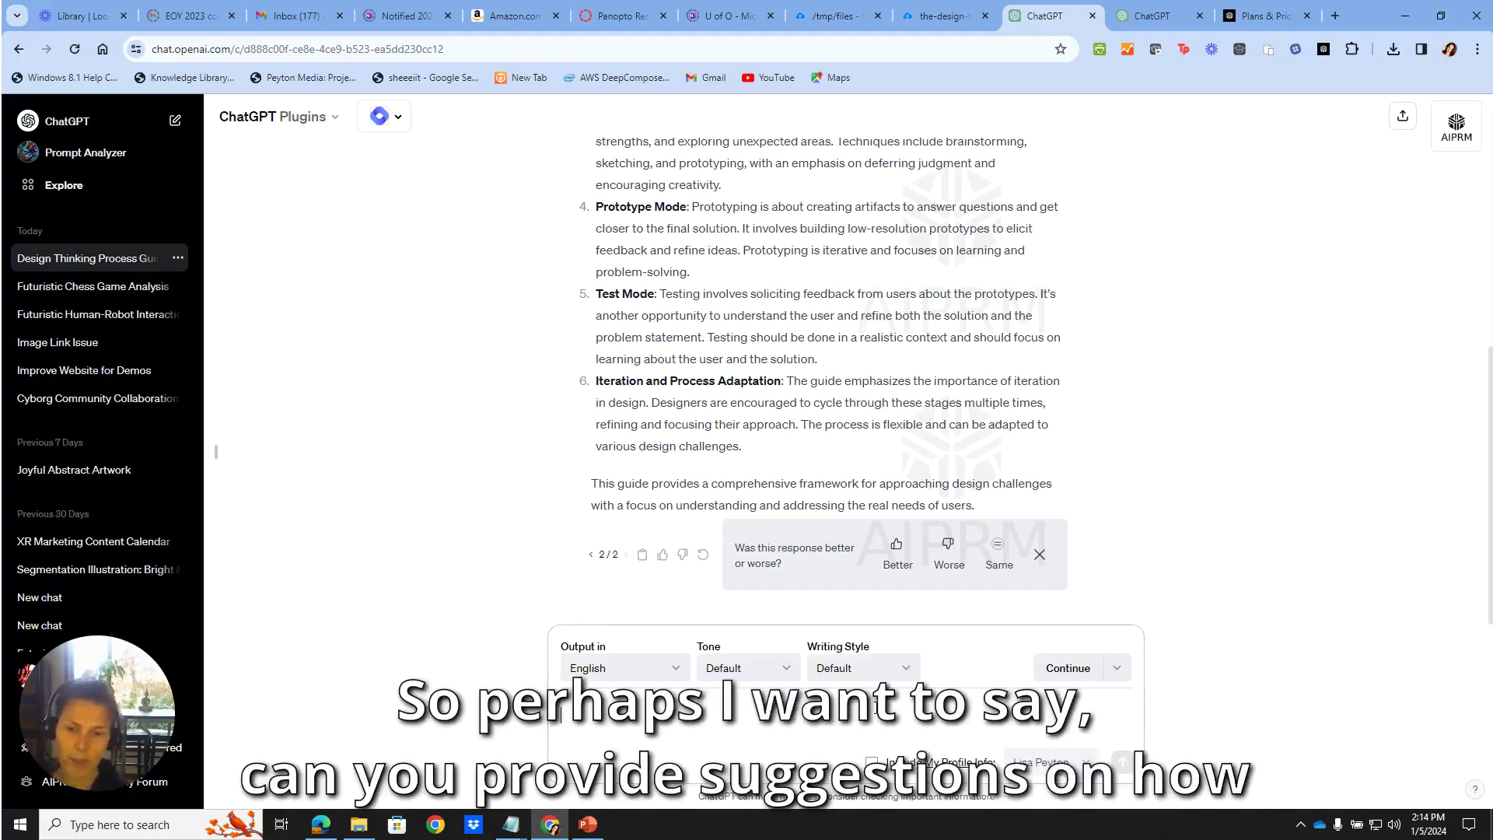
- Send the prompt "Can you provide suggestions on how to best teach this process to a group of college students?"
{"action": "type", "text": "Can you provid"}
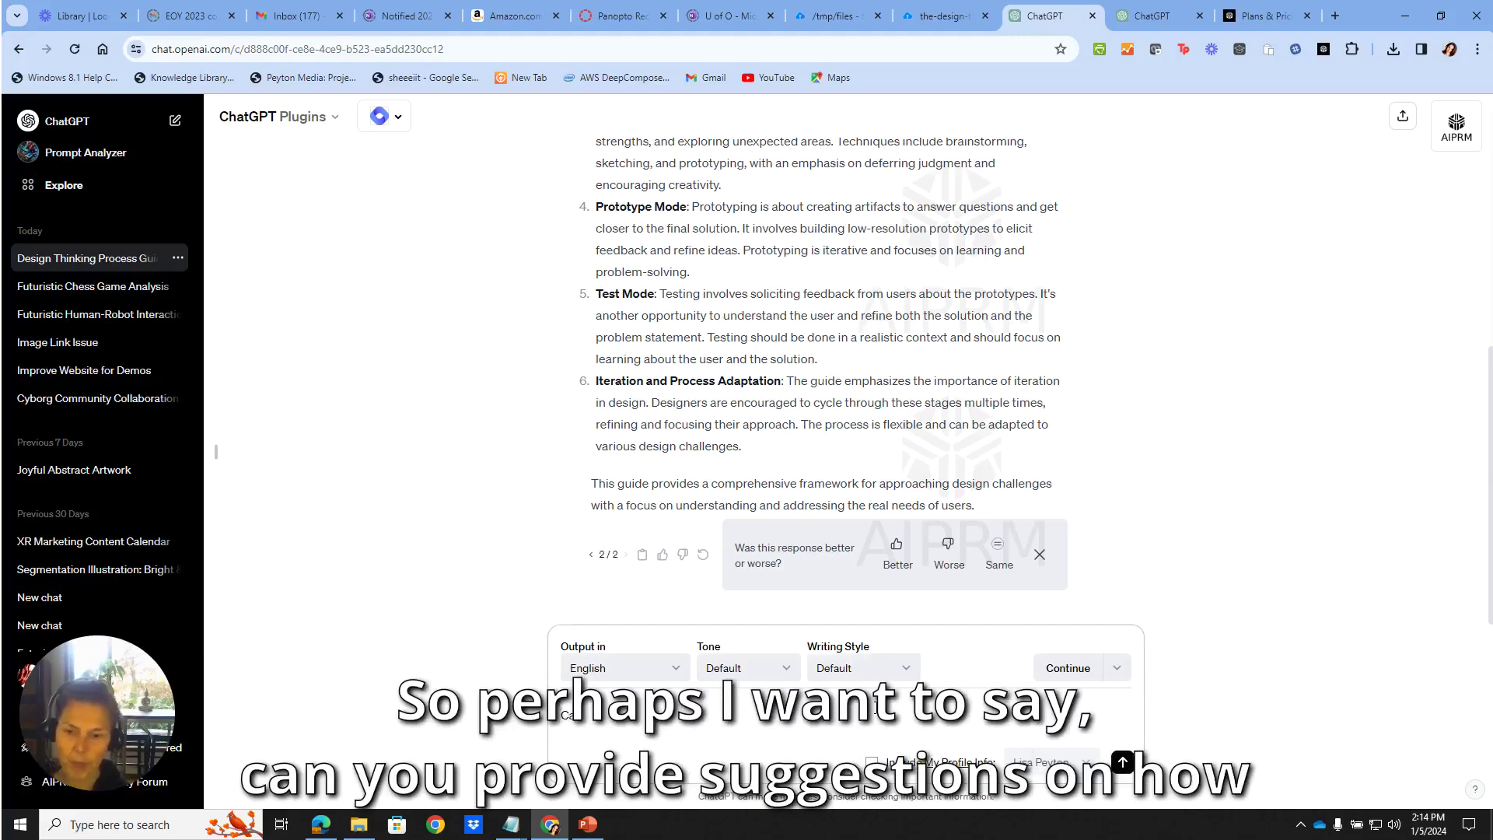
{"action": "type", "text": "e suggestions on how to bes"}
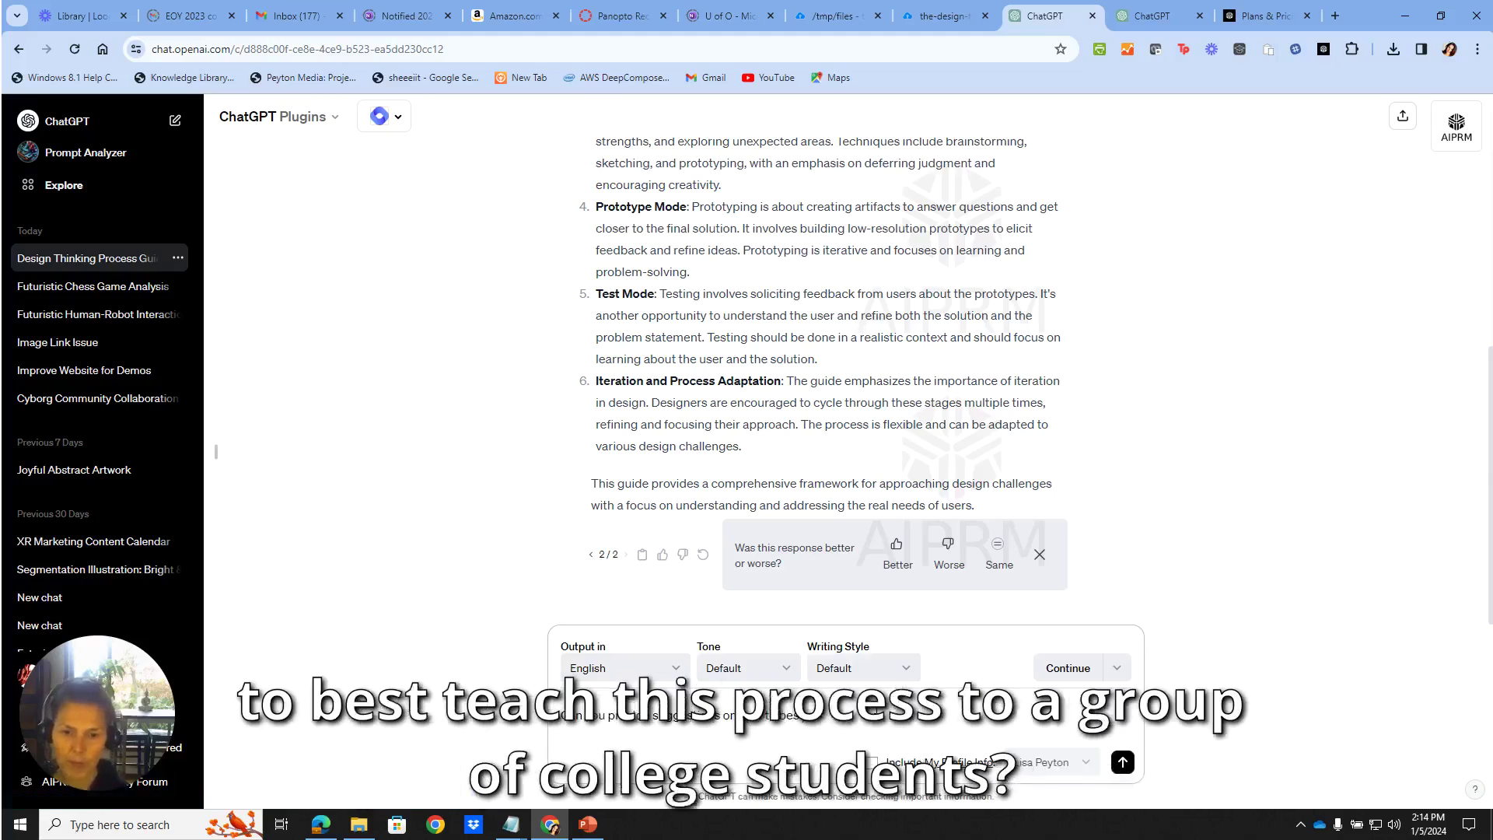
{"action": "type", "text": "t teach this process to a group of c"}
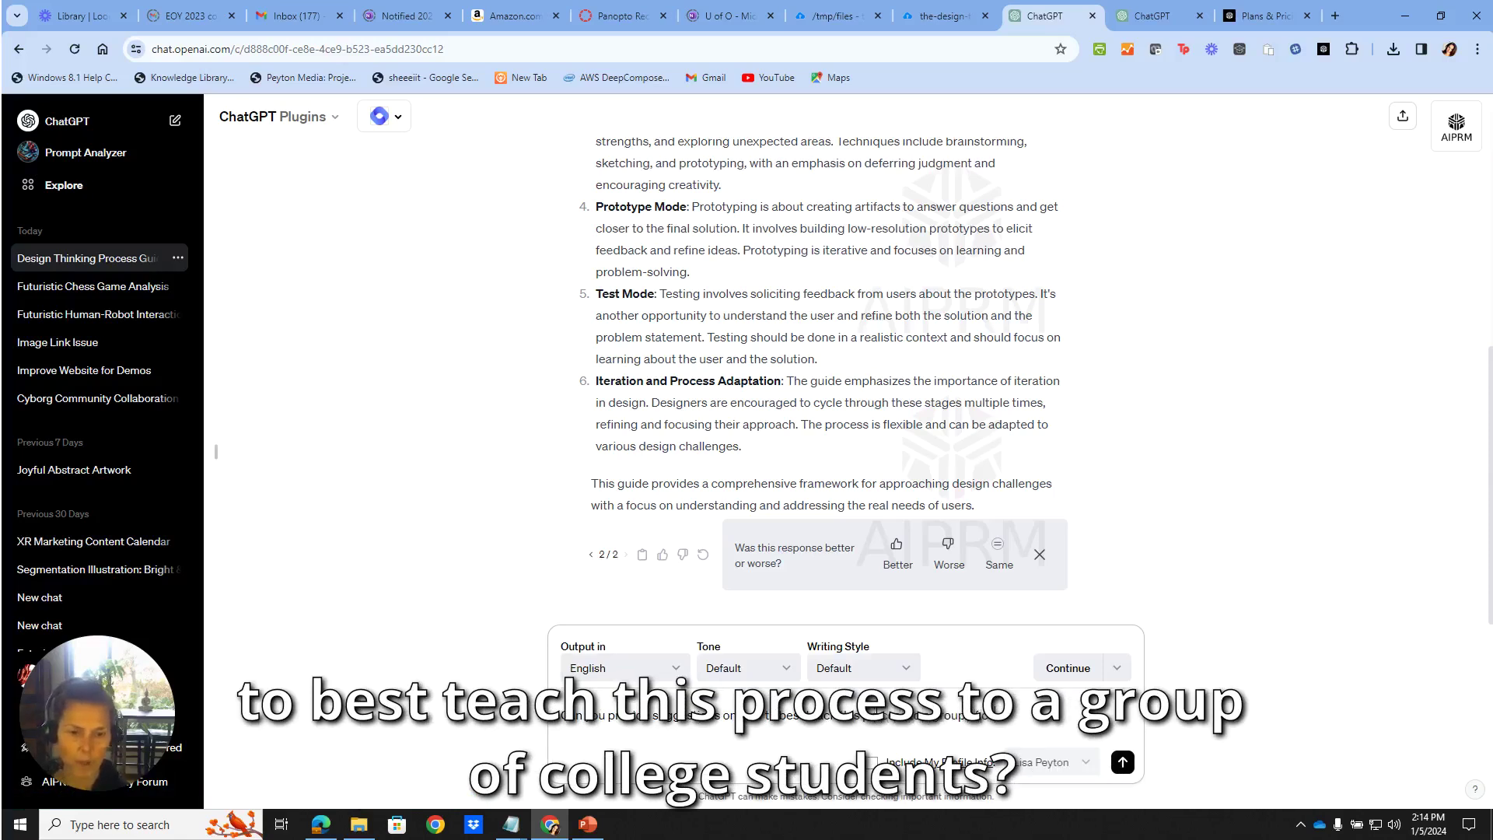
{"action": "type", "text": "ollege studnet"}
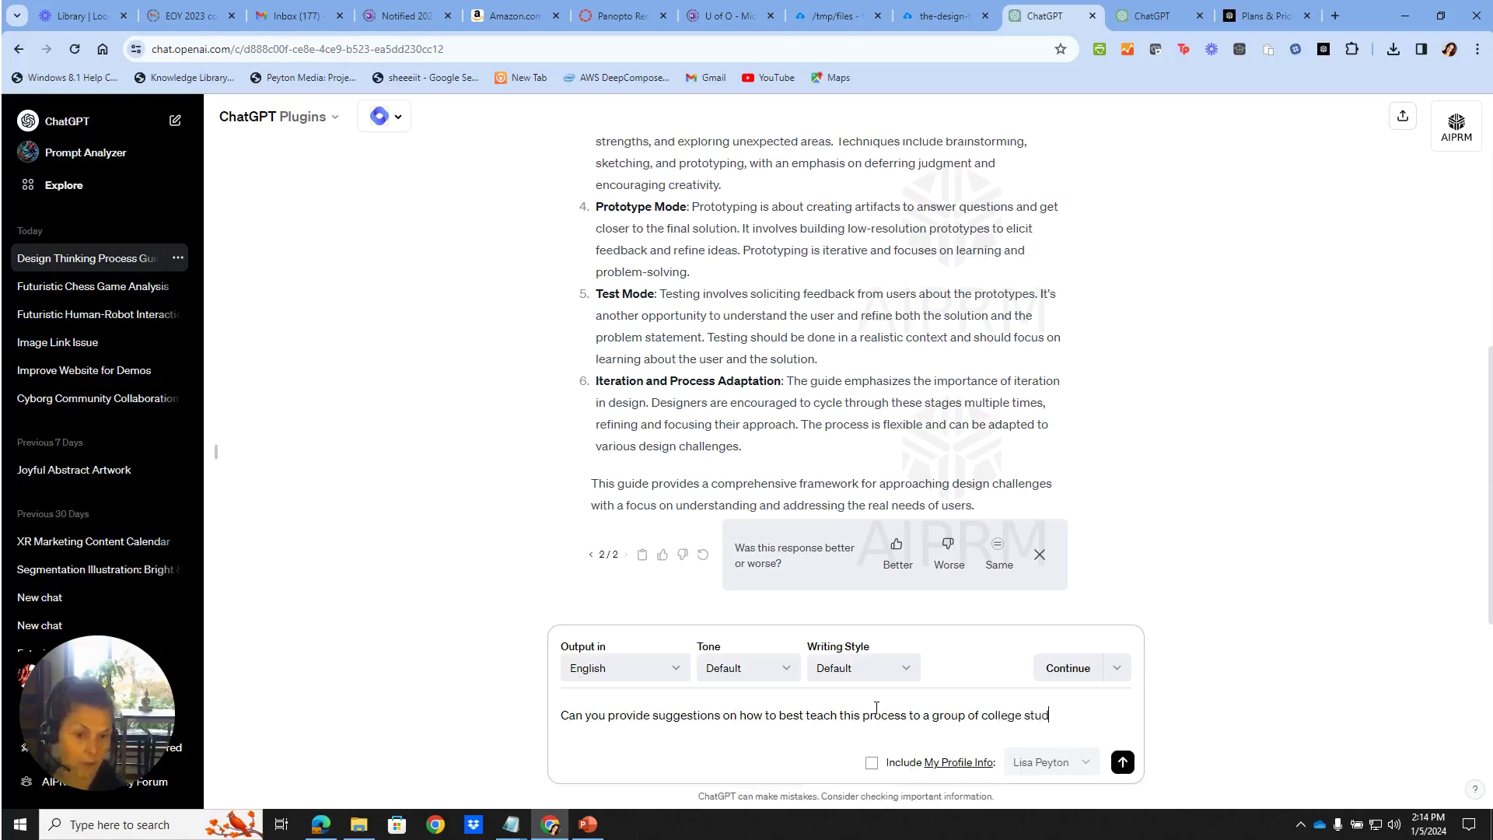
{"action": "key", "text": "BackSpace"}
{"action": "key", "text": "BackSpace"}
{"action": "key", "text": "BackSpace"}
{"action": "type", "text": "ents?"}
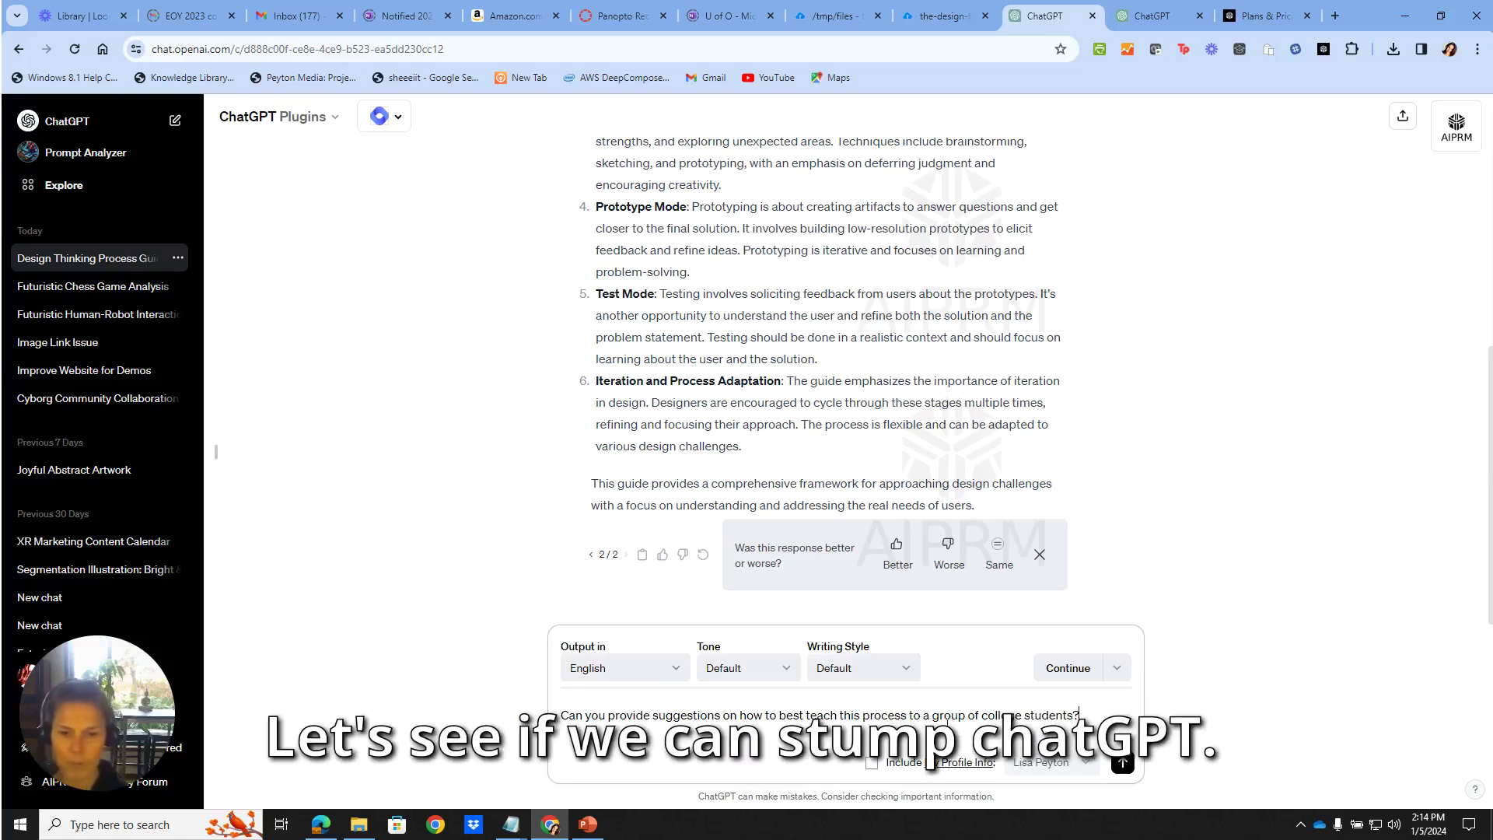
{"action": "left_click", "coordinate": [1120, 764]}
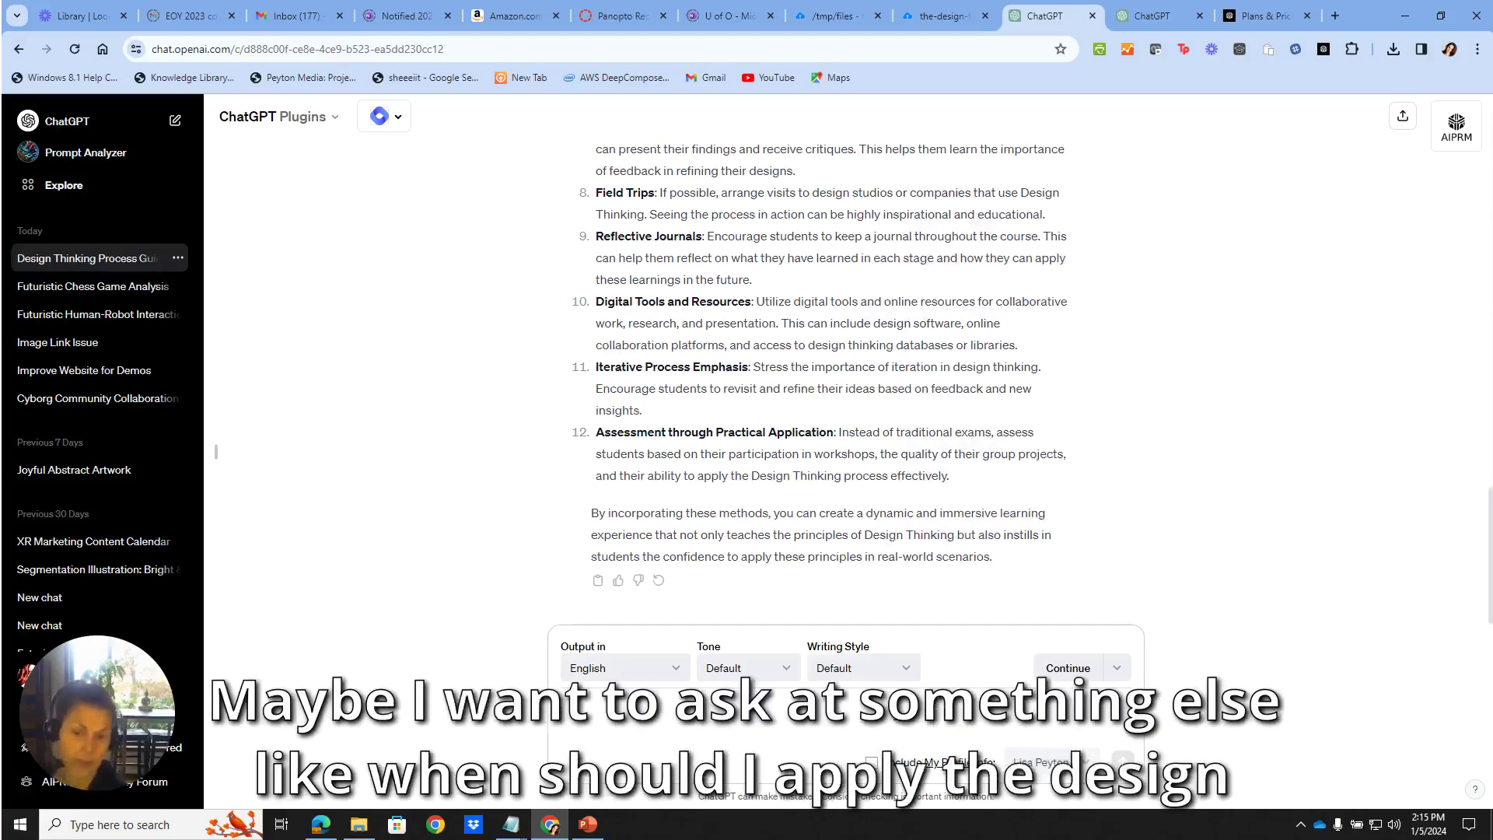
- Send the follow-up prompt "When should I apply the design thinking process with my marketing tasks?"
{"action": "type", "text": "Wh"}
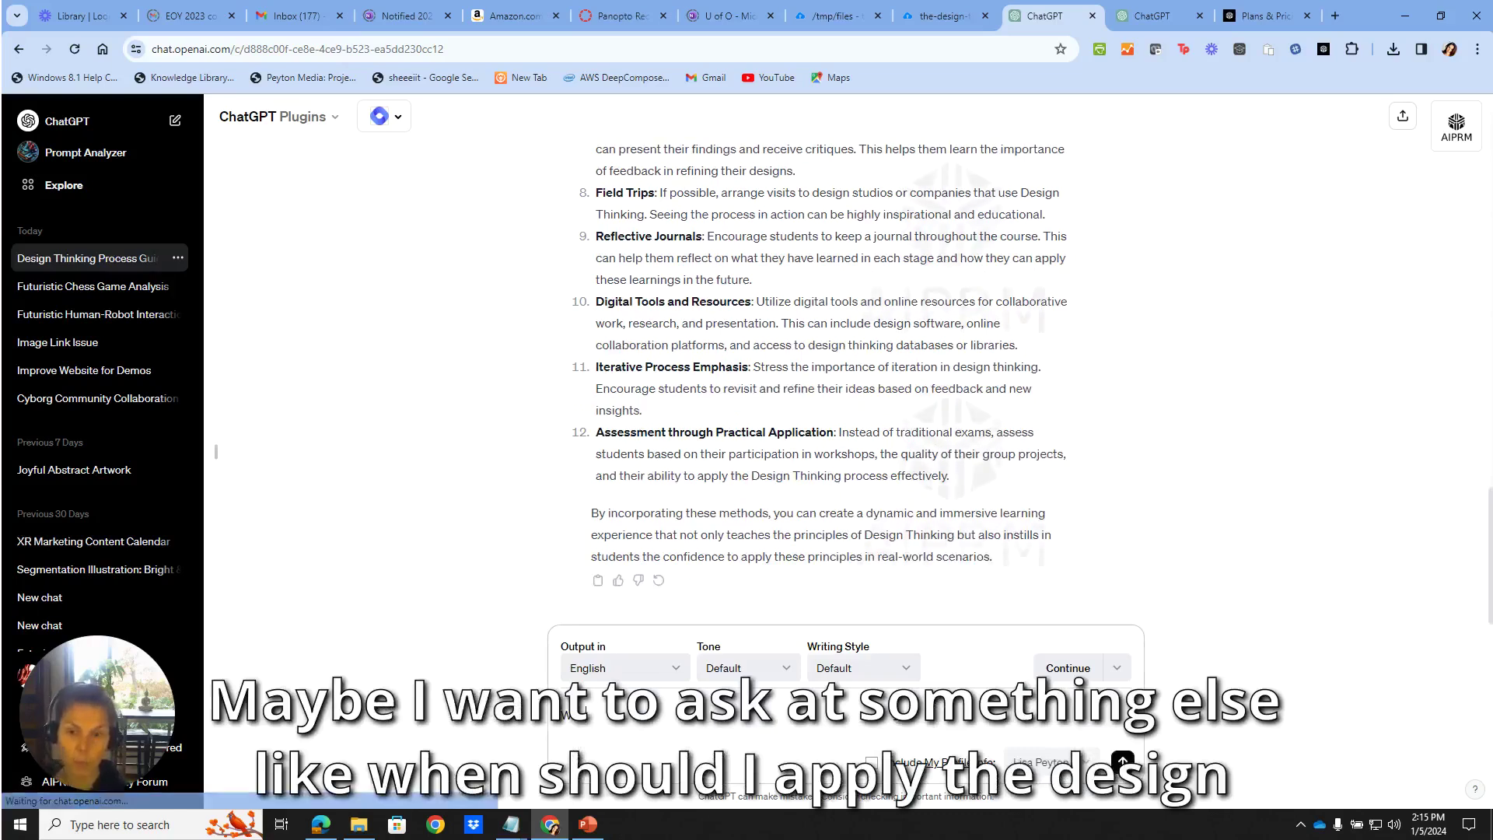
{"action": "type", "text": "en should I apply the design thinking proce"}
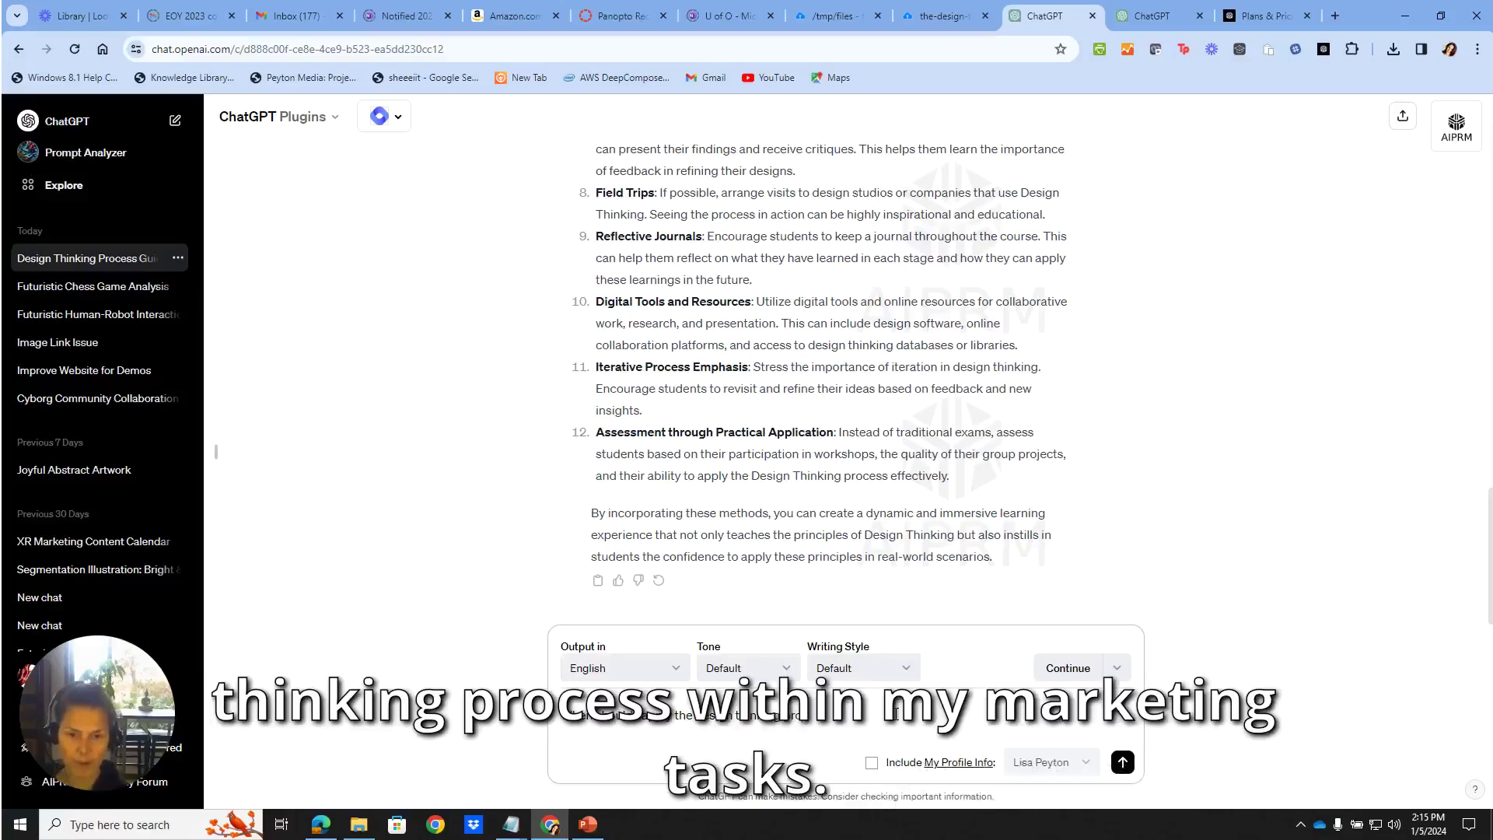
{"action": "type", "text": "ss with my marketing"}
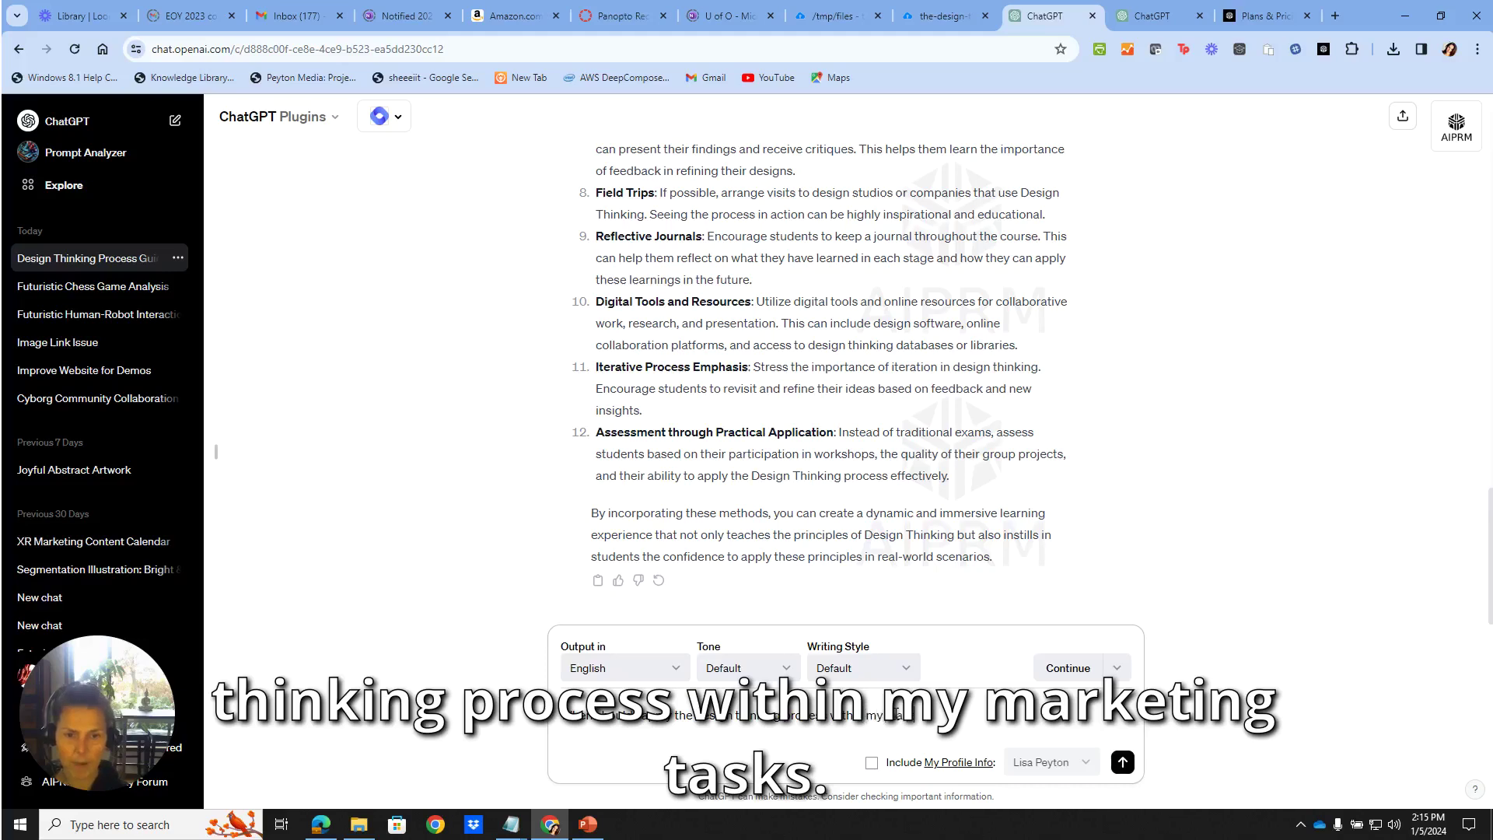
{"action": "type", "text": " tasks?"}
{"action": "left_click", "coordinate": [1122, 759]}
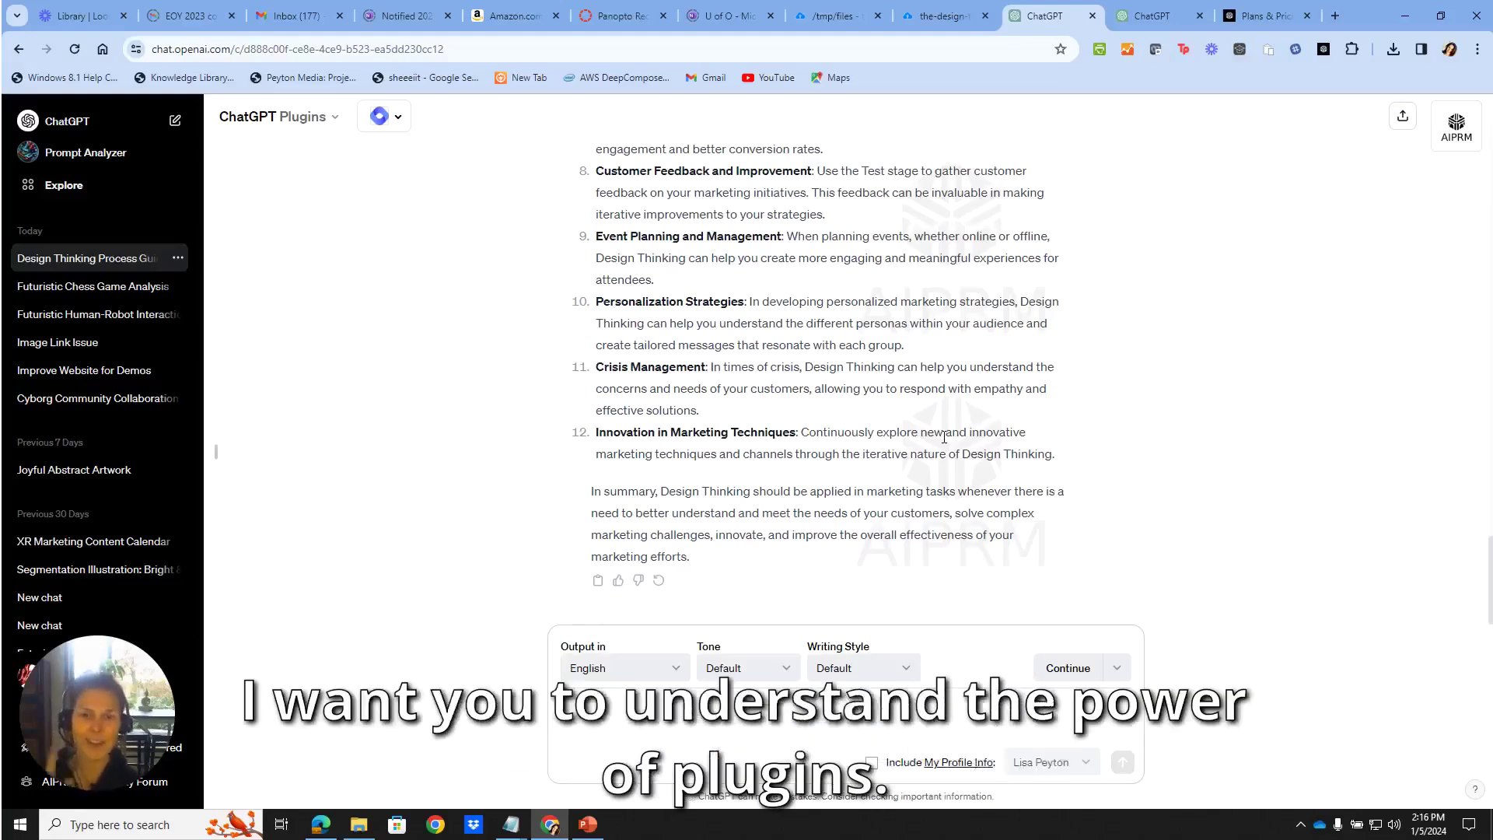
- Open the plugin store and browse the second page of popular plugins, the new ones and the full list
{"action": "left_click", "coordinate": [383, 116]}
{"action": "scroll", "coordinate": [407, 282], "scroll_direction": "down", "scroll_amount": 2}
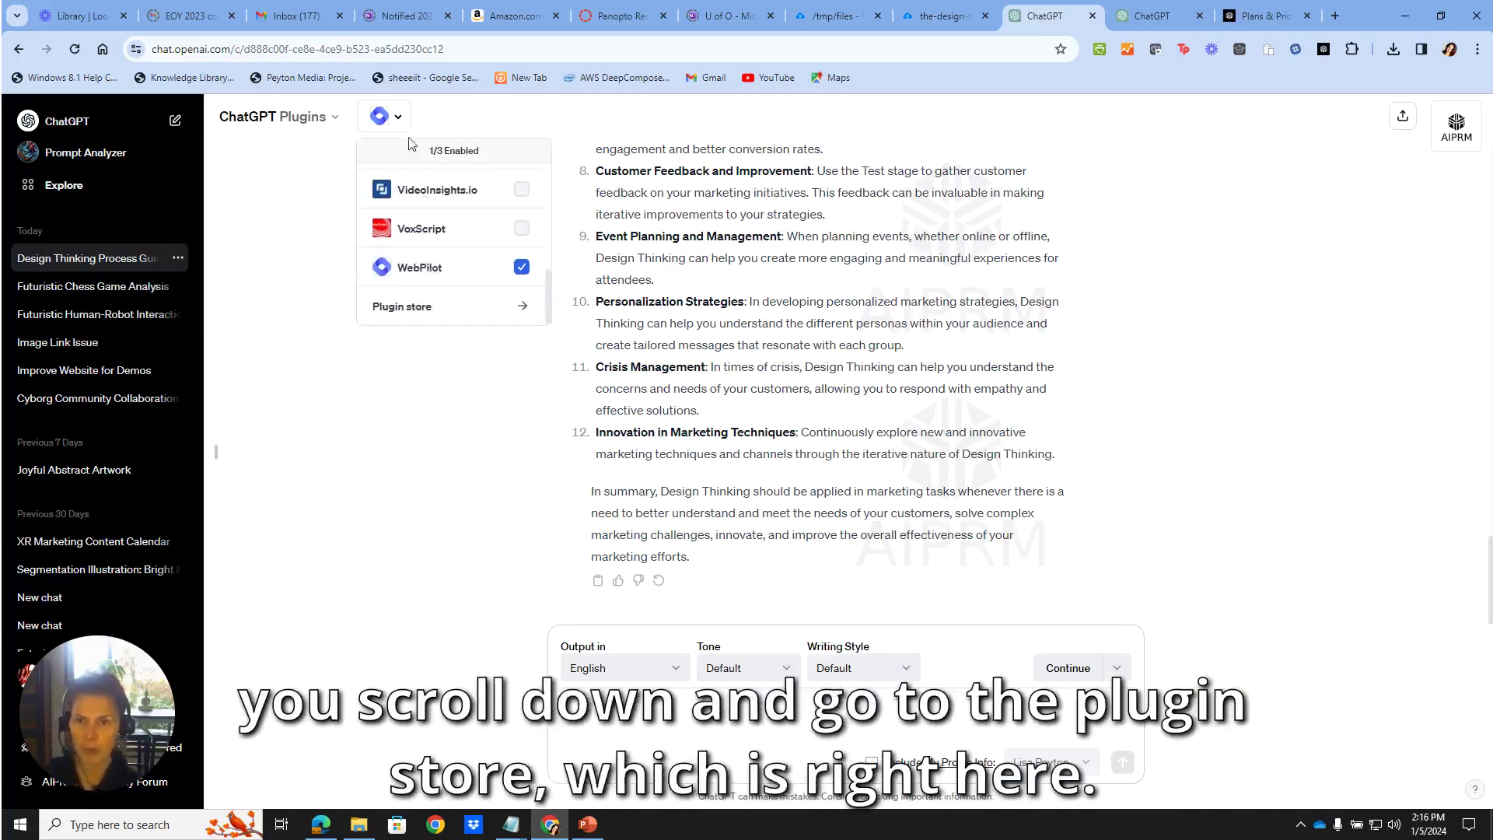
{"action": "left_click", "coordinate": [402, 308]}
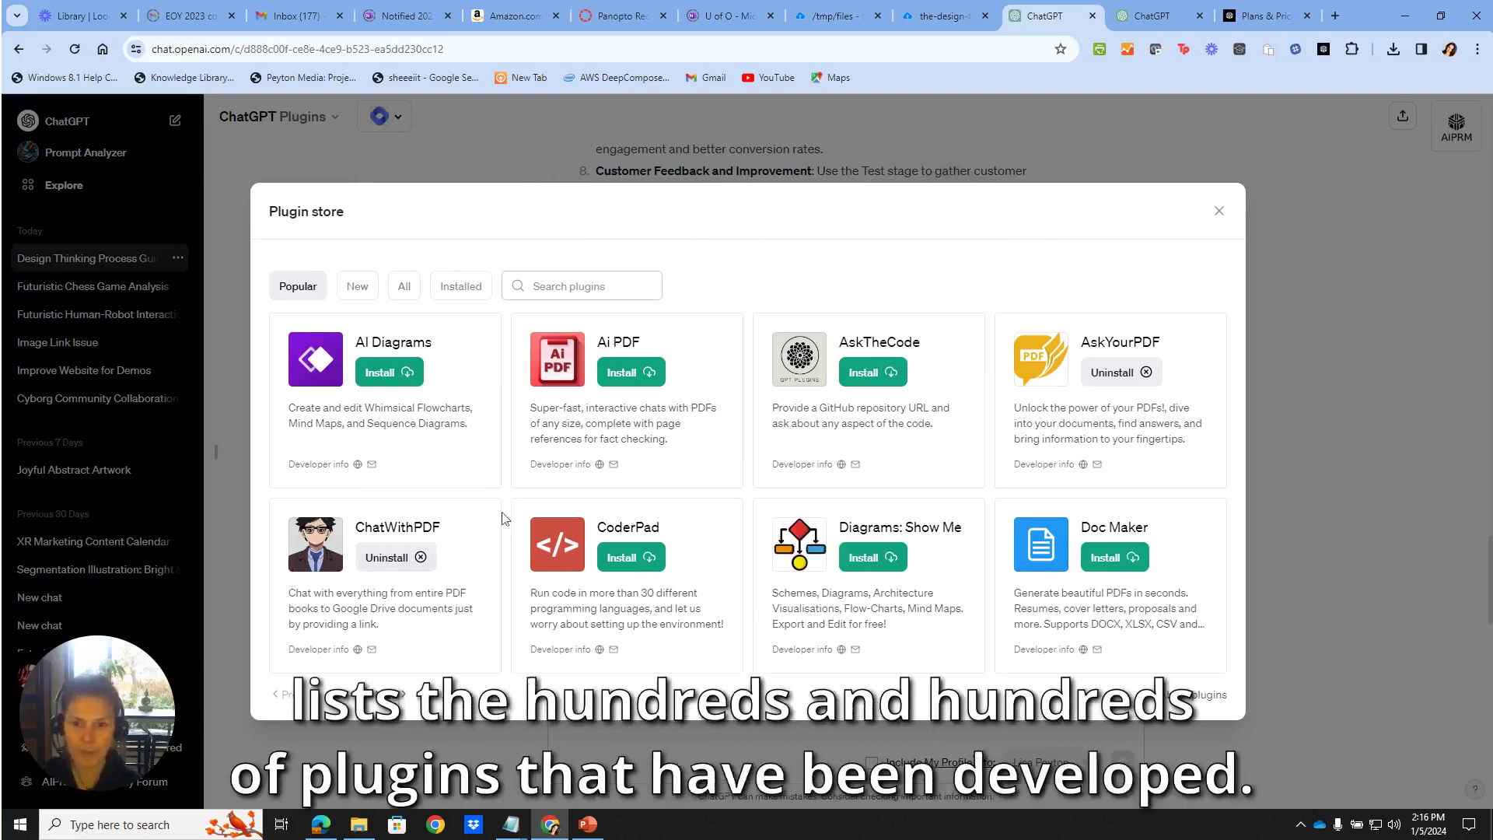
{"action": "left_click", "coordinate": [397, 694]}
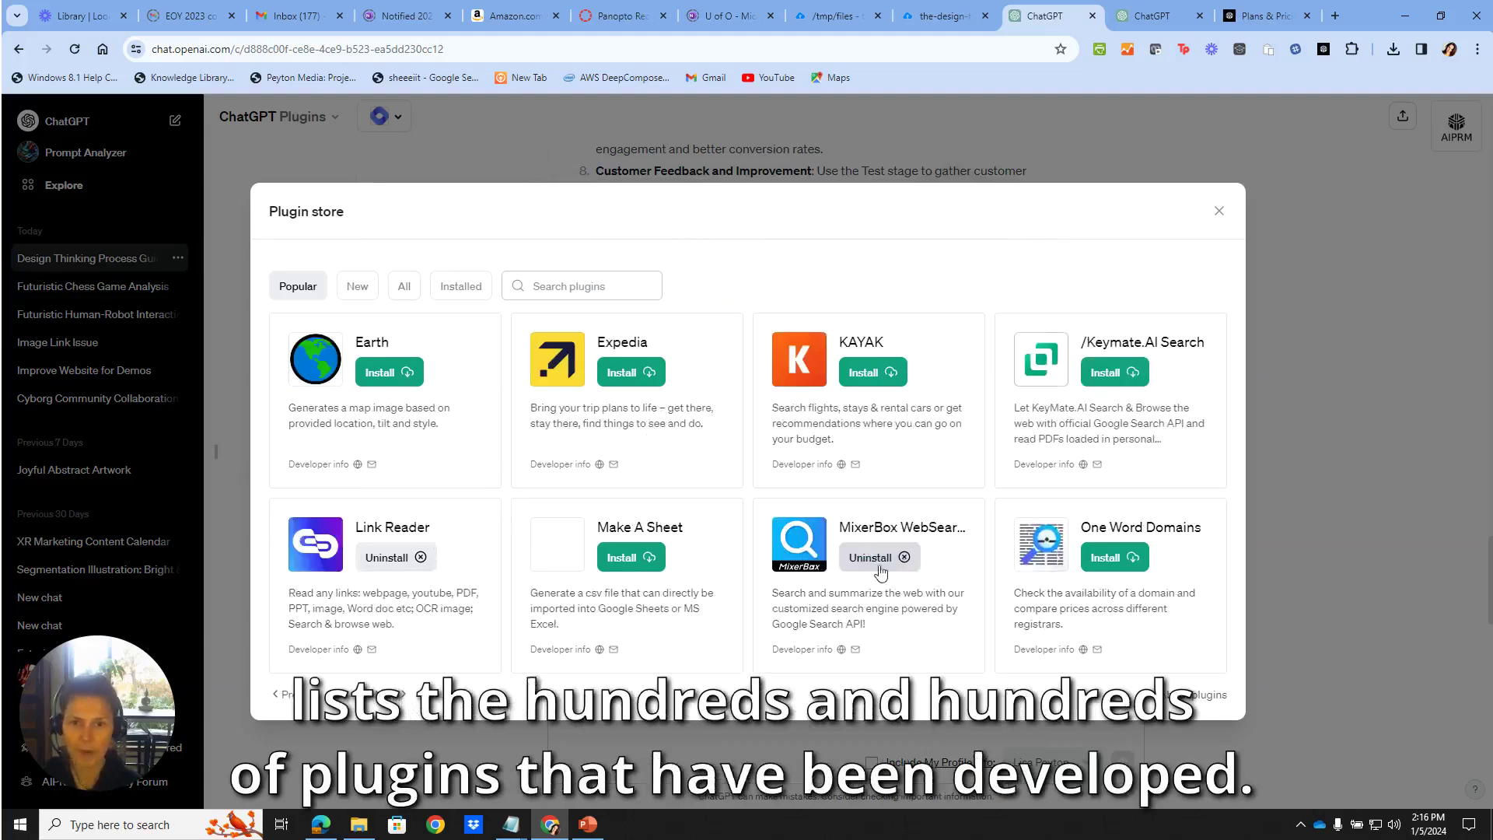
{"action": "left_click", "coordinate": [358, 296]}
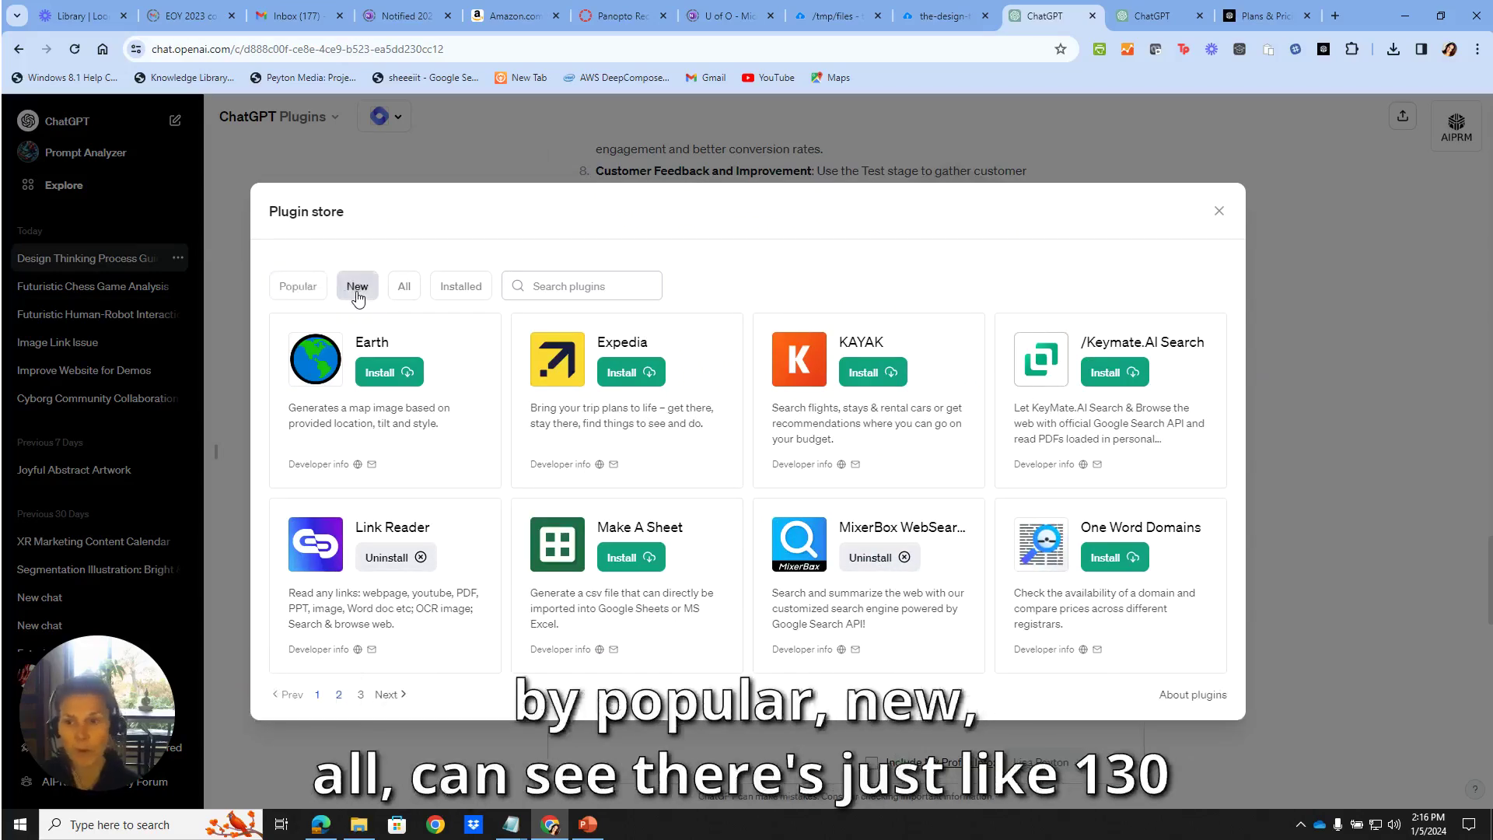
{"action": "left_click", "coordinate": [403, 287]}
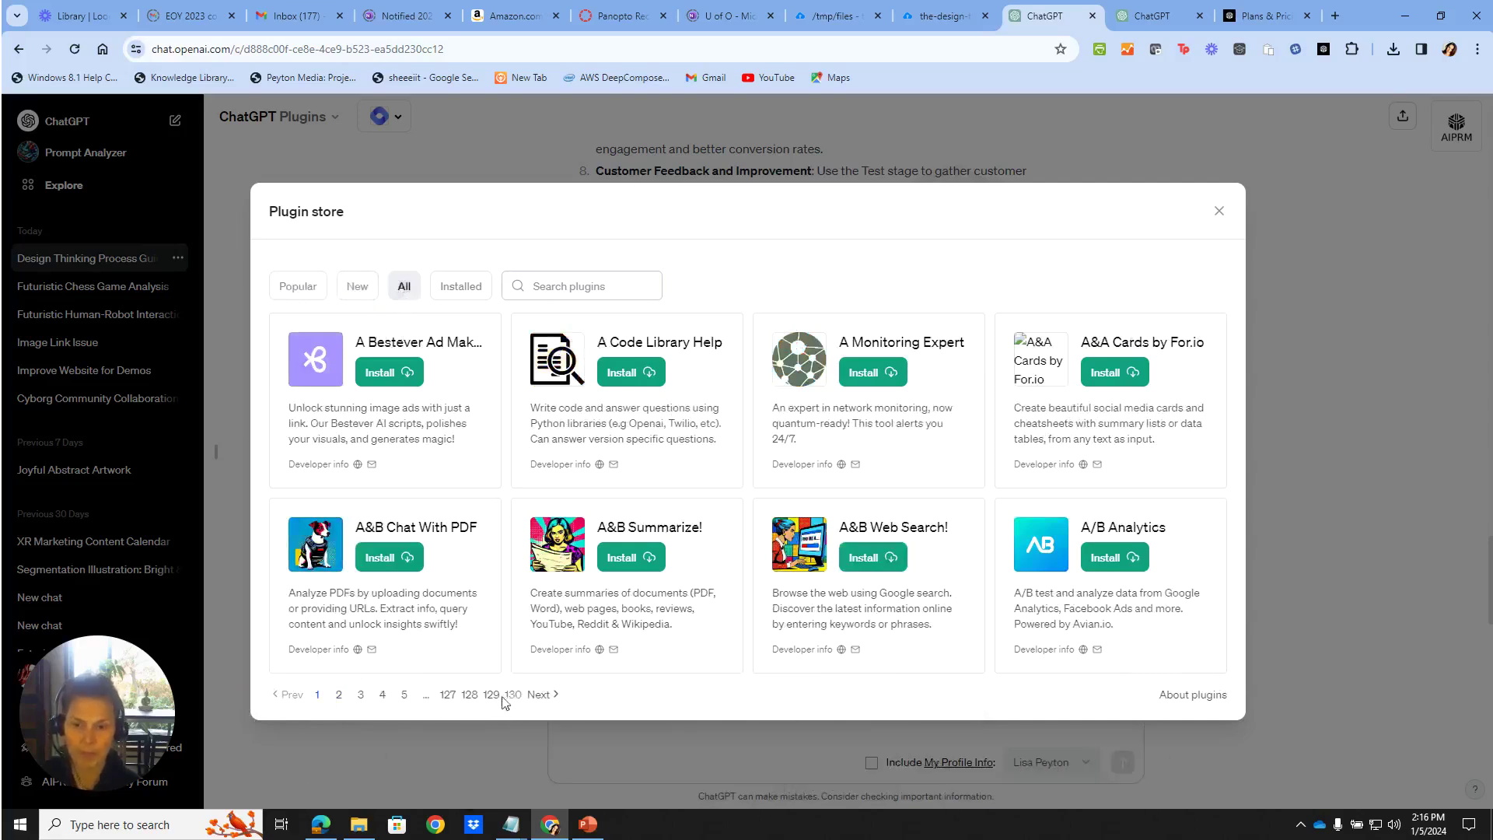
- Search the plugin store for "marketing" and close the store after viewing the matches
{"action": "left_click", "coordinate": [643, 287]}
{"action": "type", "text": "marketing"}
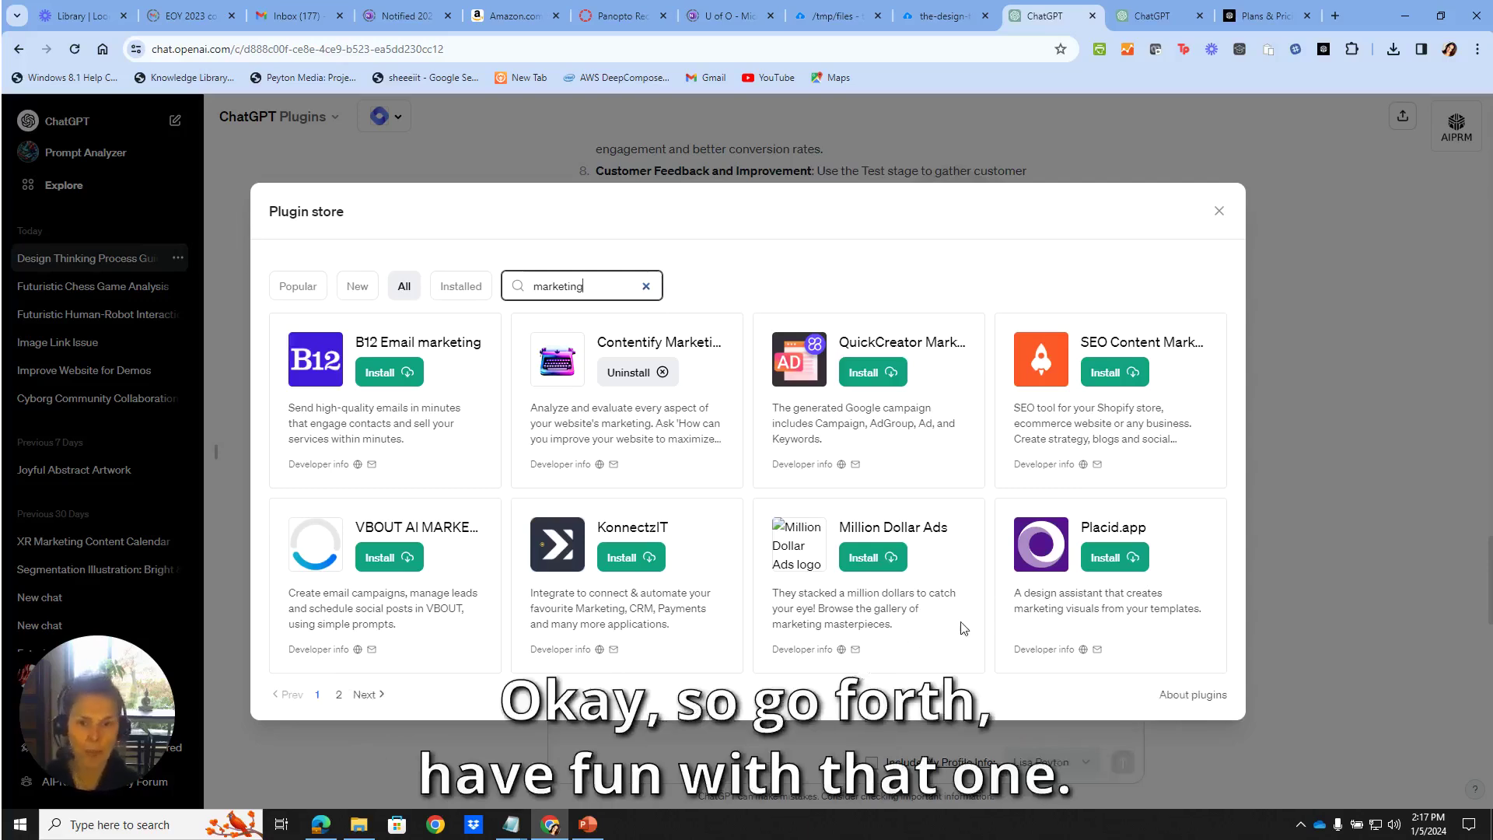
{"action": "left_click", "coordinate": [1221, 222]}
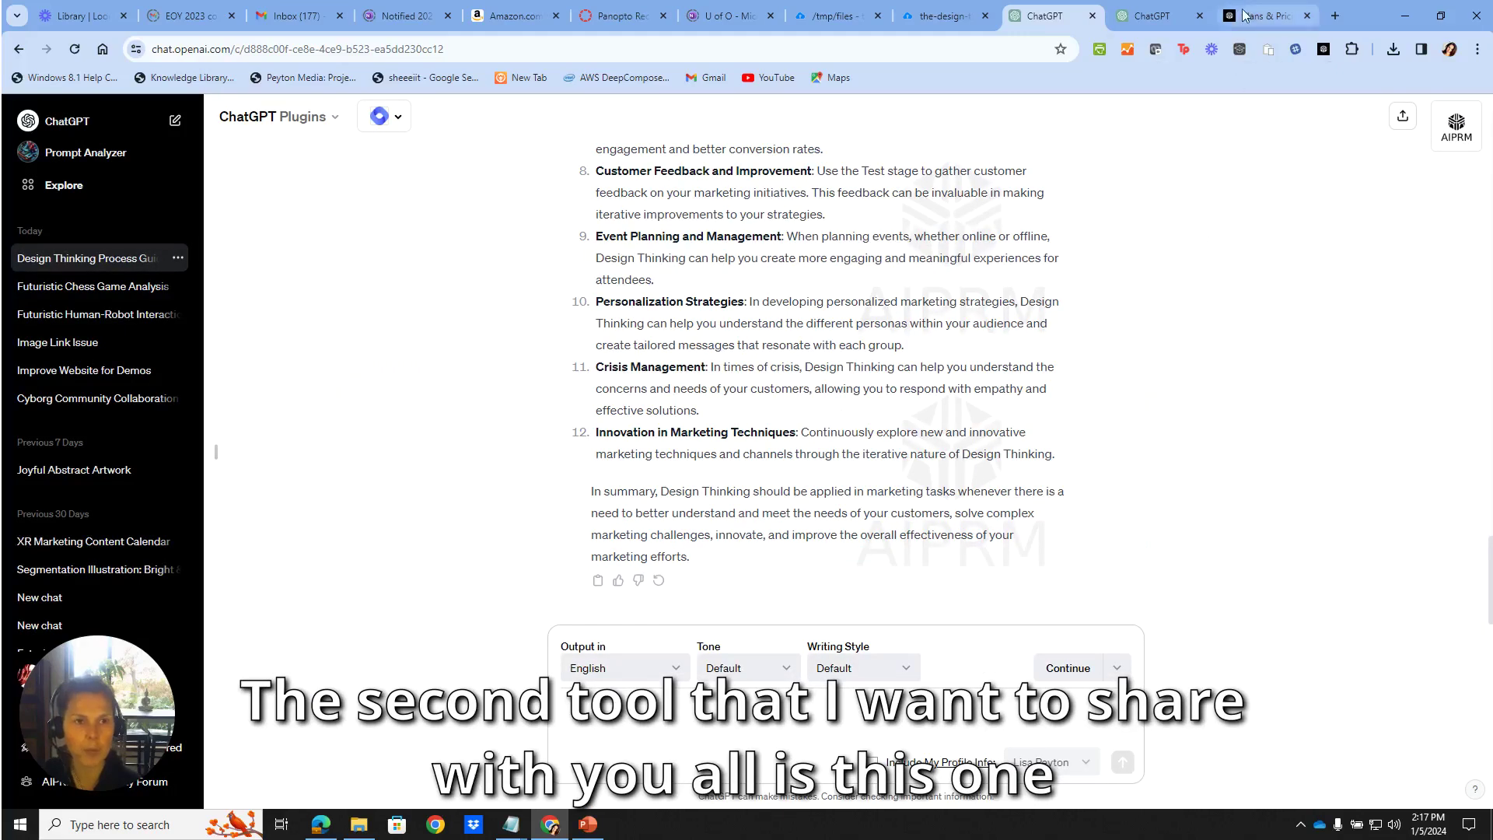
- Switch to the AIPRM pricing page and review the monthly Plus, Pro, Elite and Titan plans
{"action": "left_click", "coordinate": [1245, 16]}
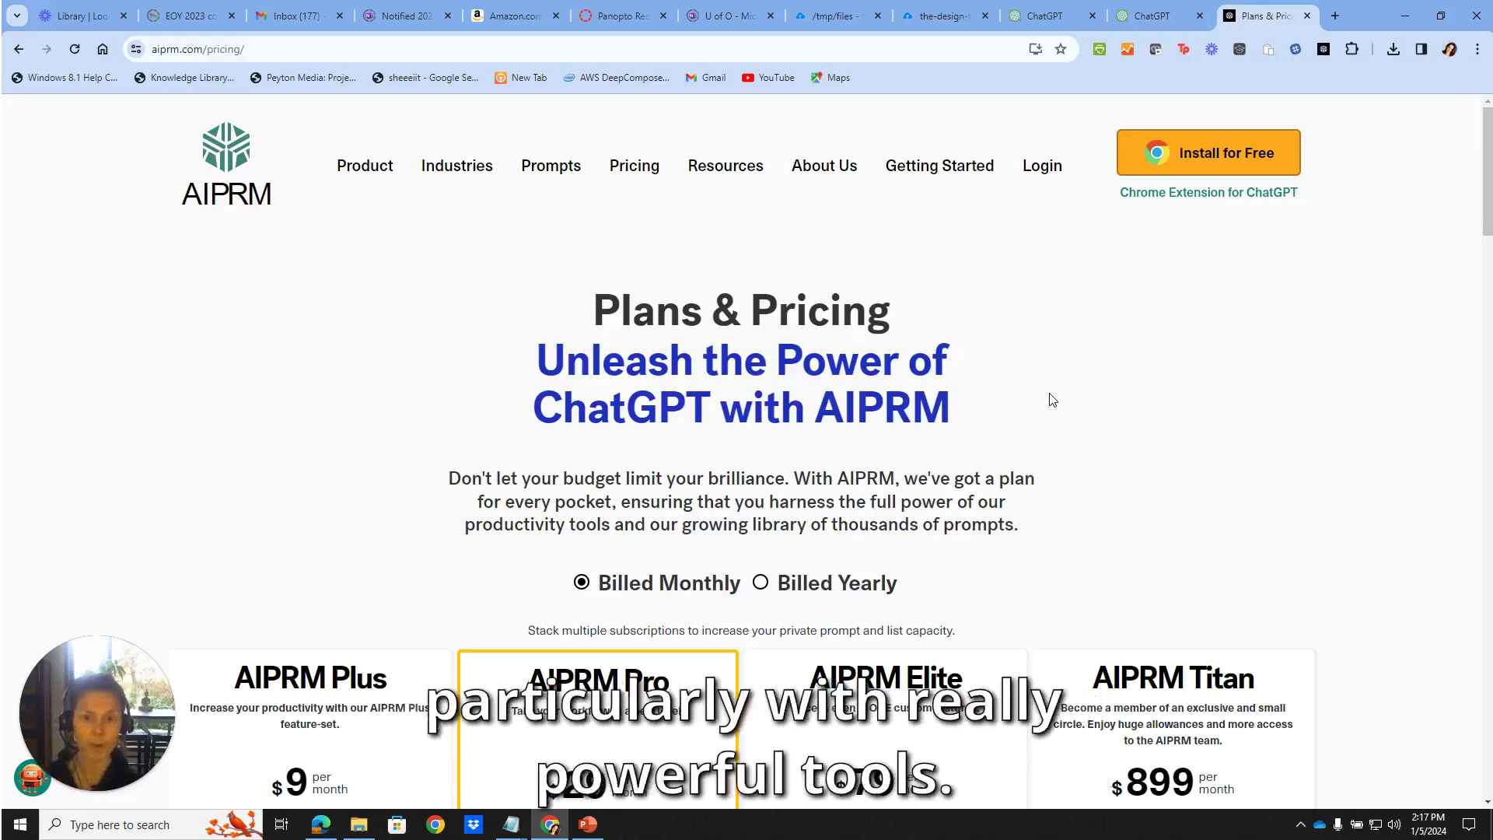
{"action": "scroll", "coordinate": [1051, 399], "scroll_direction": "down", "scroll_amount": 3}
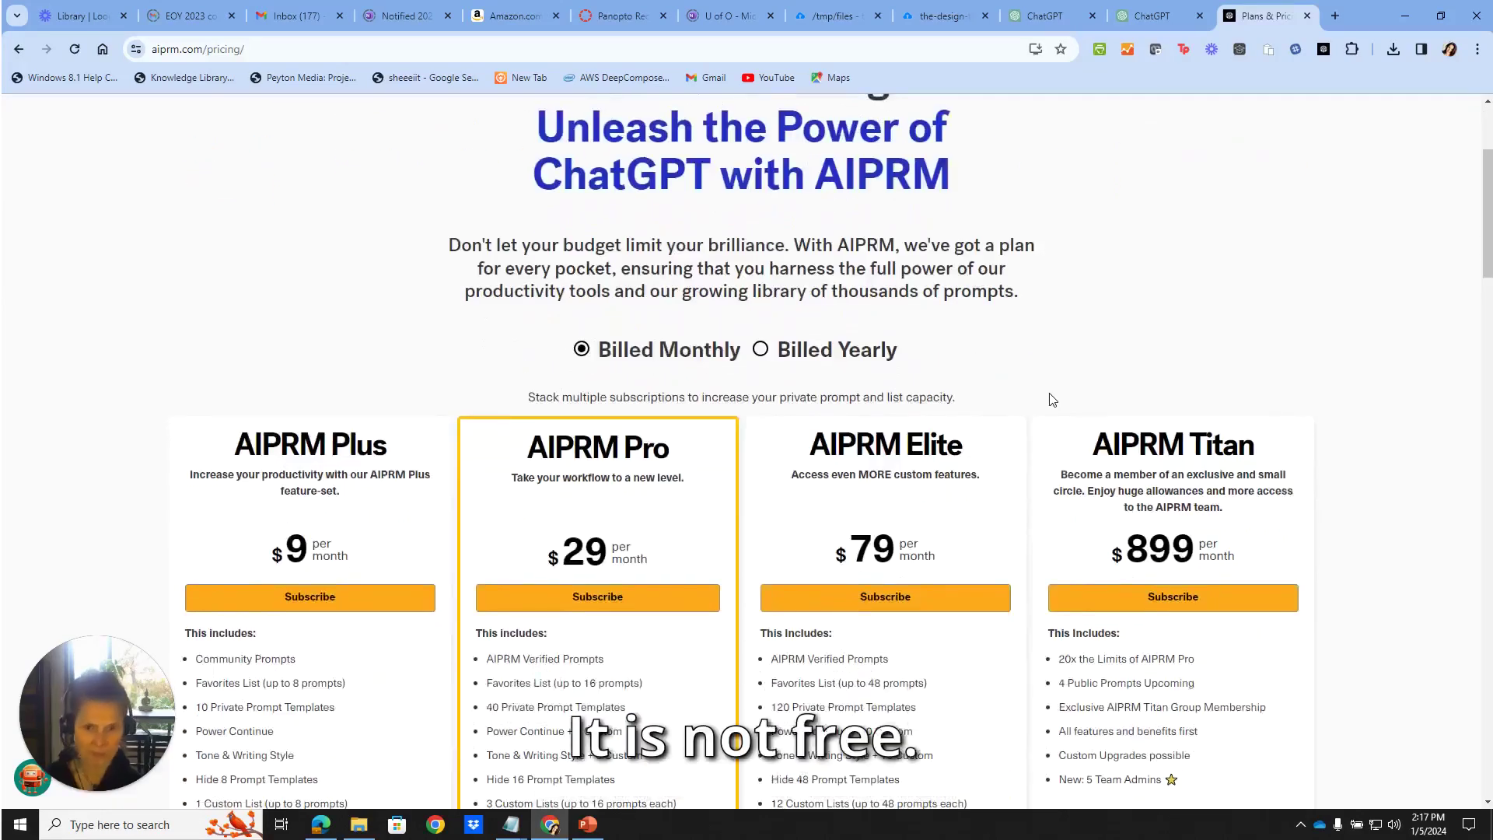
{"action": "scroll", "coordinate": [1051, 399], "scroll_direction": "down", "scroll_amount": 1}
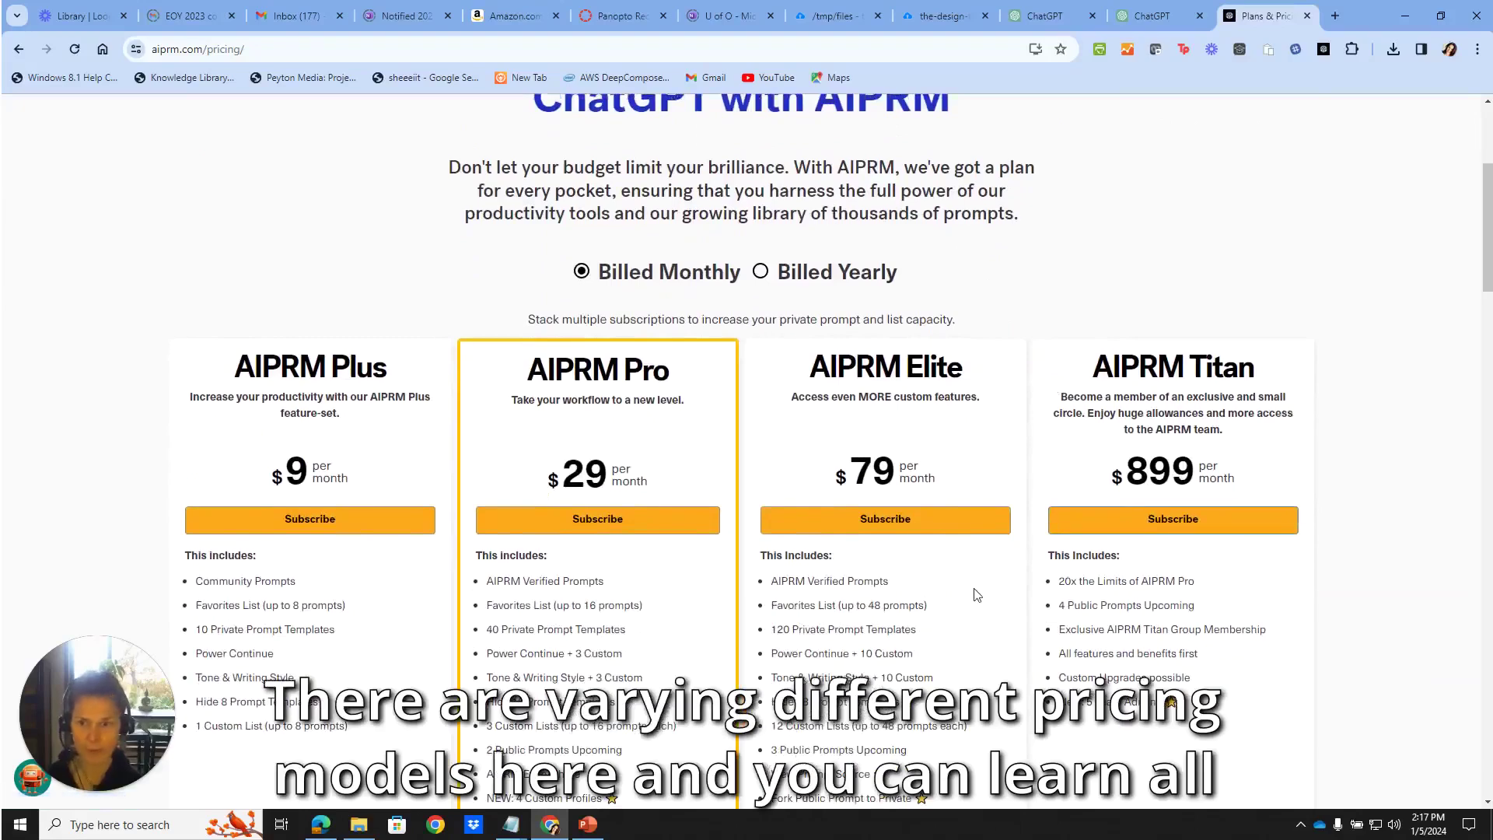
{"action": "scroll", "coordinate": [1003, 510], "scroll_direction": "down", "scroll_amount": 1}
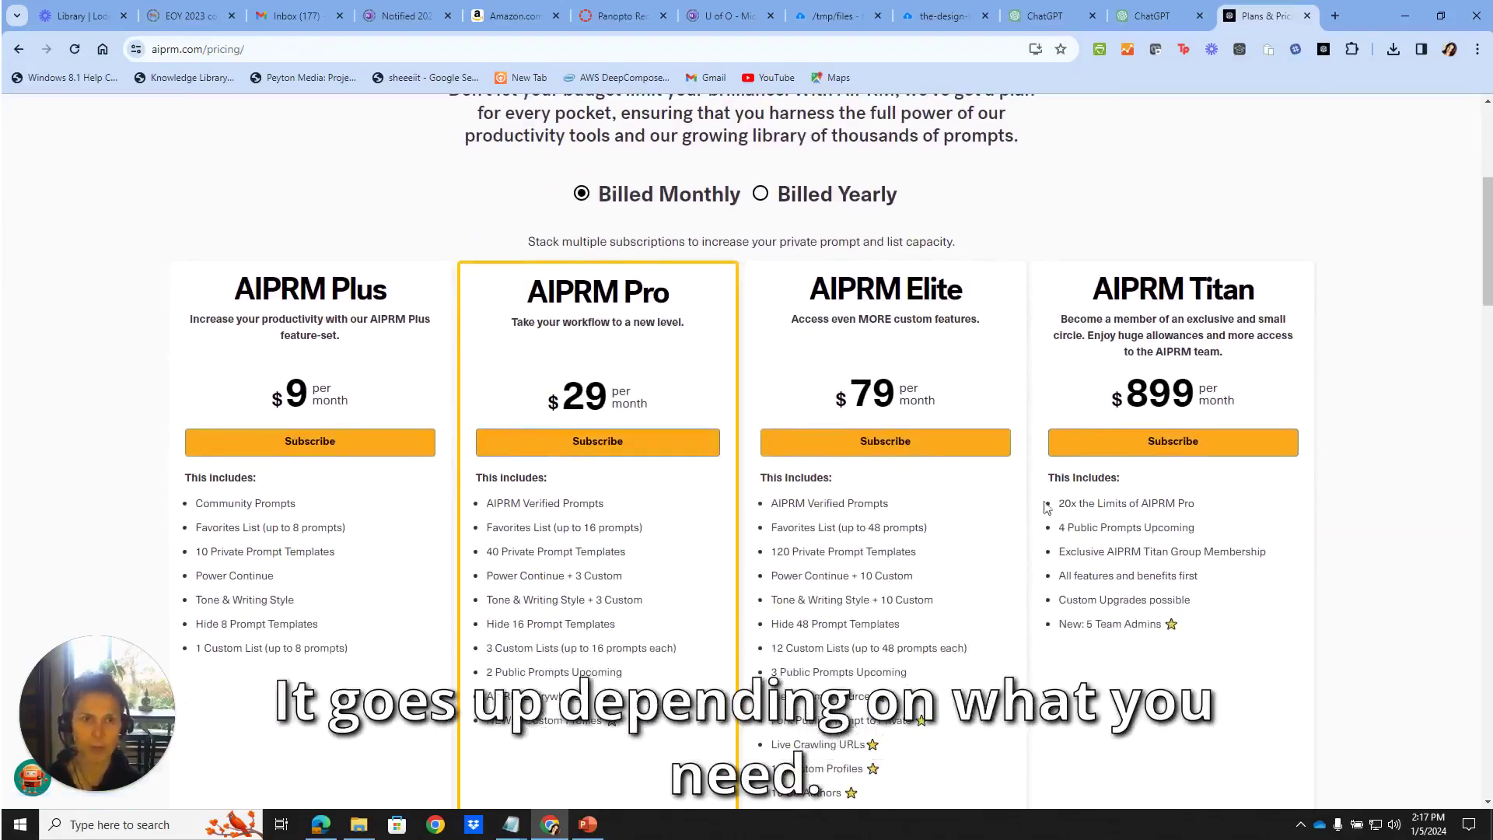
{"action": "scroll", "coordinate": [1060, 517], "scroll_direction": "up", "scroll_amount": 5}
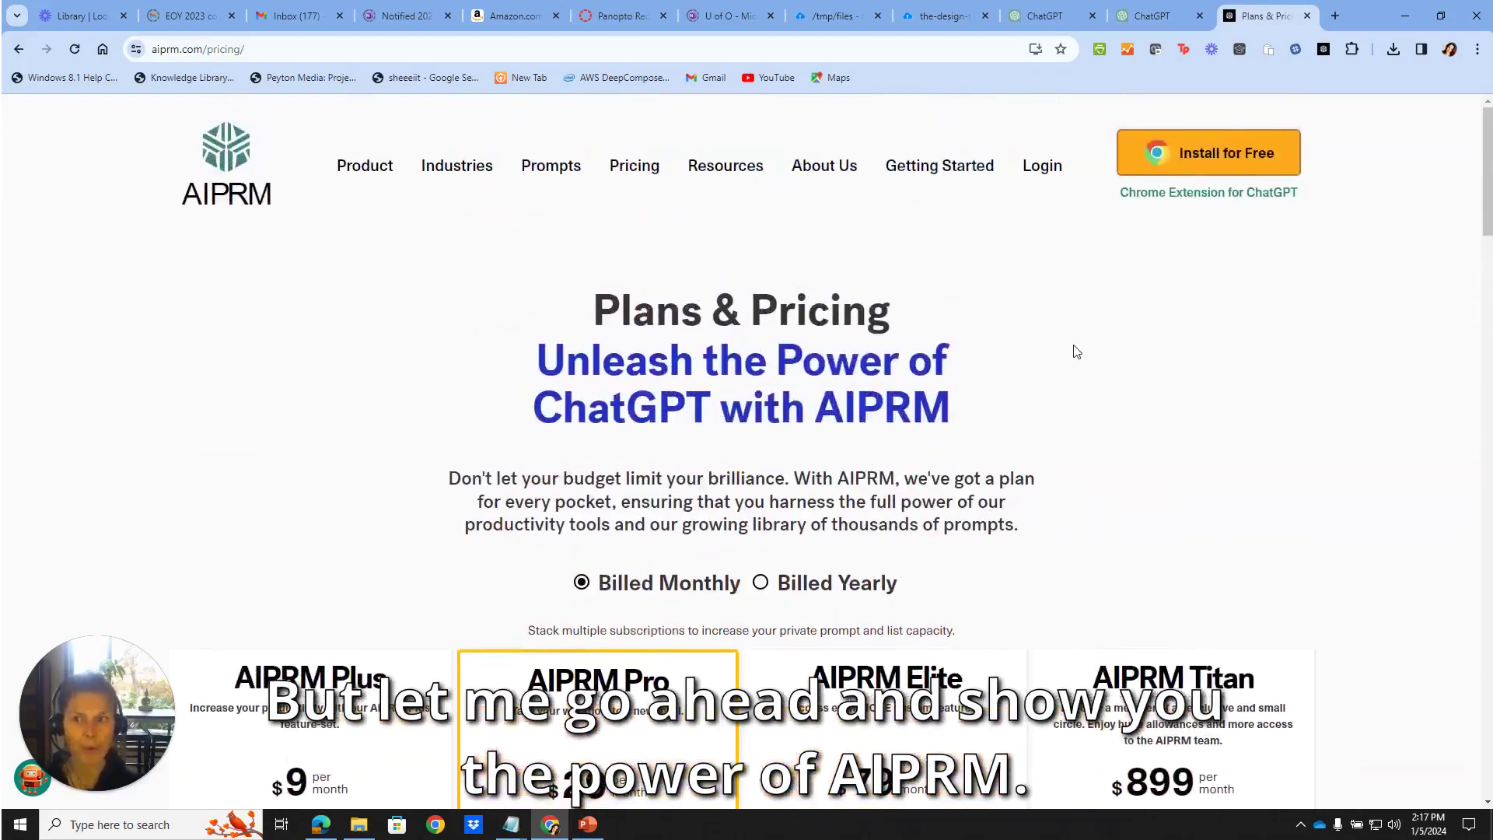
- View the image analysis conversation in the other ChatGPT tab, and return to the Design Thinking plugin chat
{"action": "left_click", "coordinate": [1150, 16]}
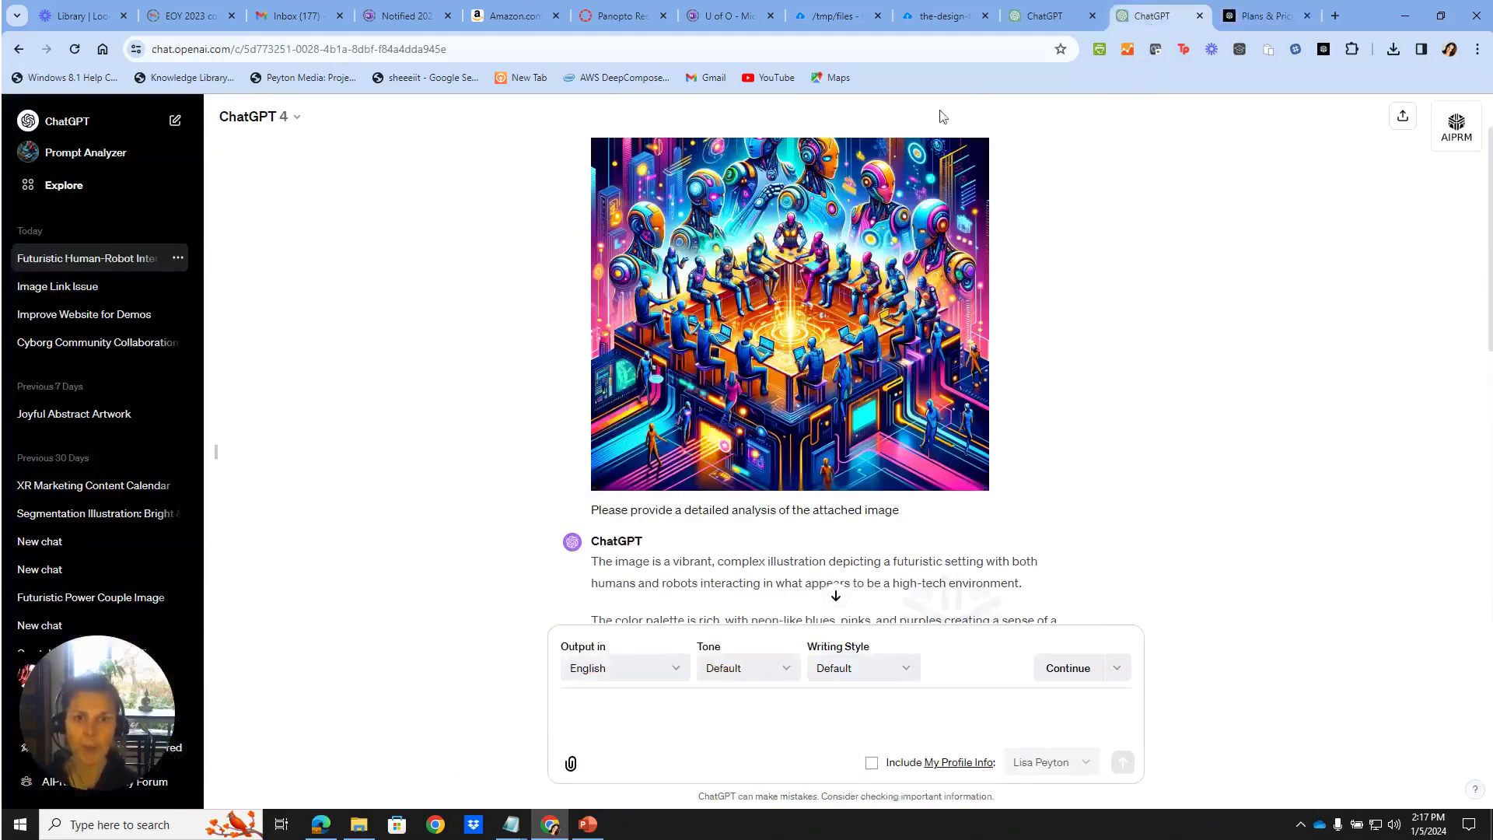
{"action": "scroll", "coordinate": [255, 282], "scroll_direction": "up", "scroll_amount": 1}
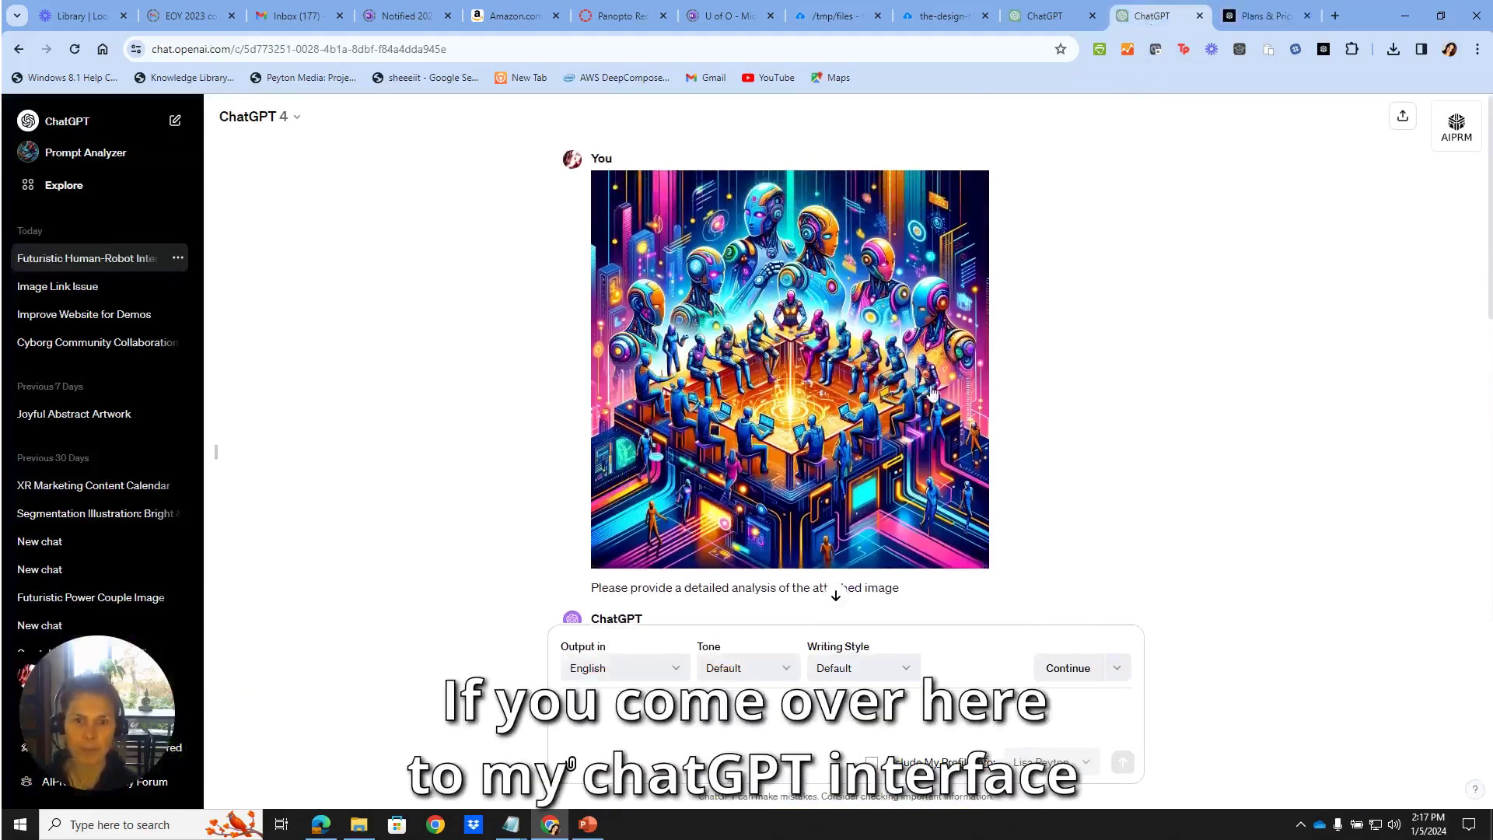
{"action": "left_click", "coordinate": [1058, 17]}
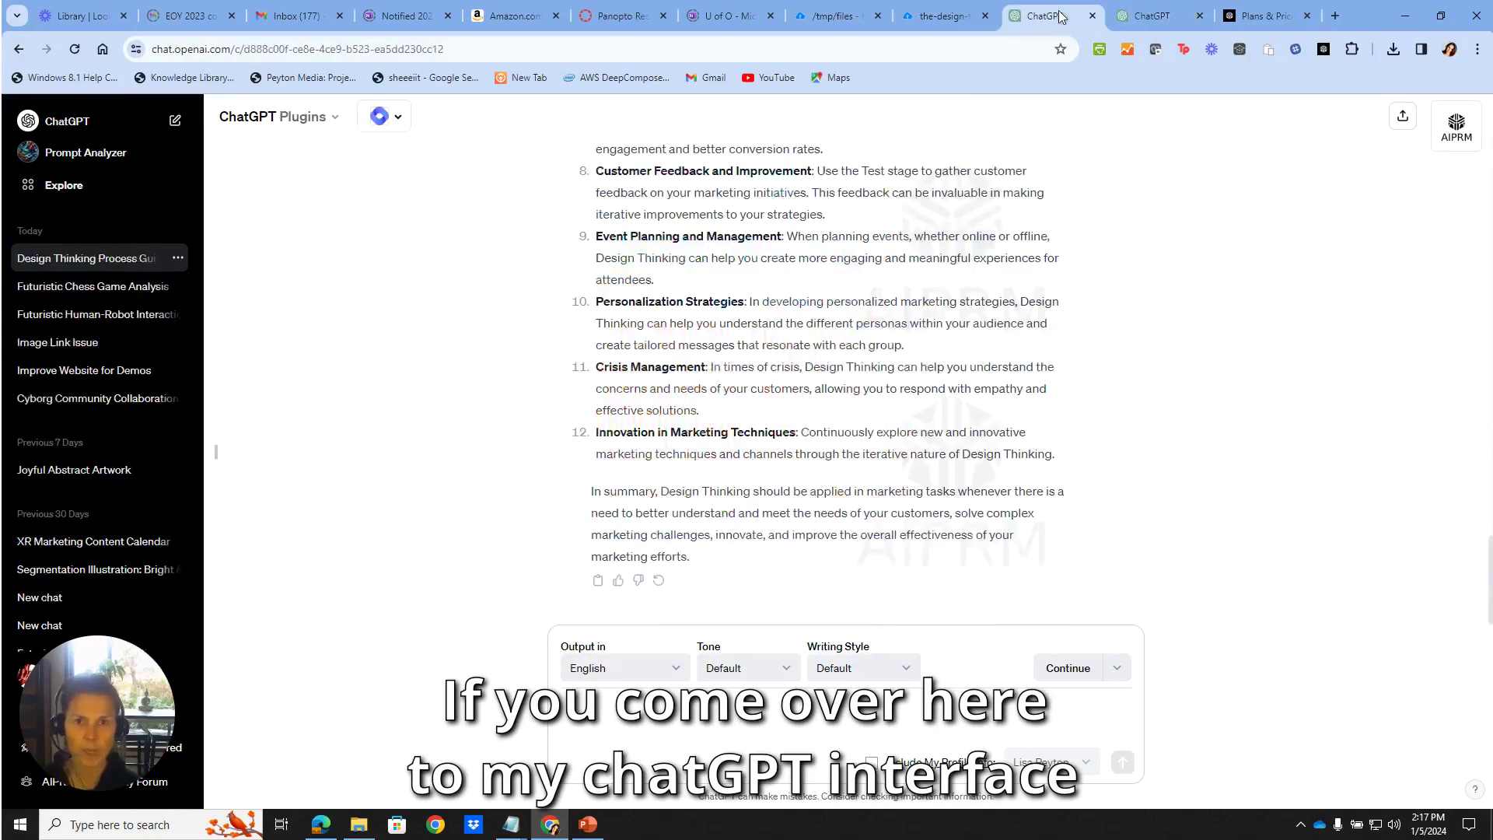
- Start a new chat and select the favorite AIPRM prompt "#AIMarketingRevolution: AI Customer Persona"
{"action": "scroll", "coordinate": [1057, 472], "scroll_direction": "up", "scroll_amount": 8}
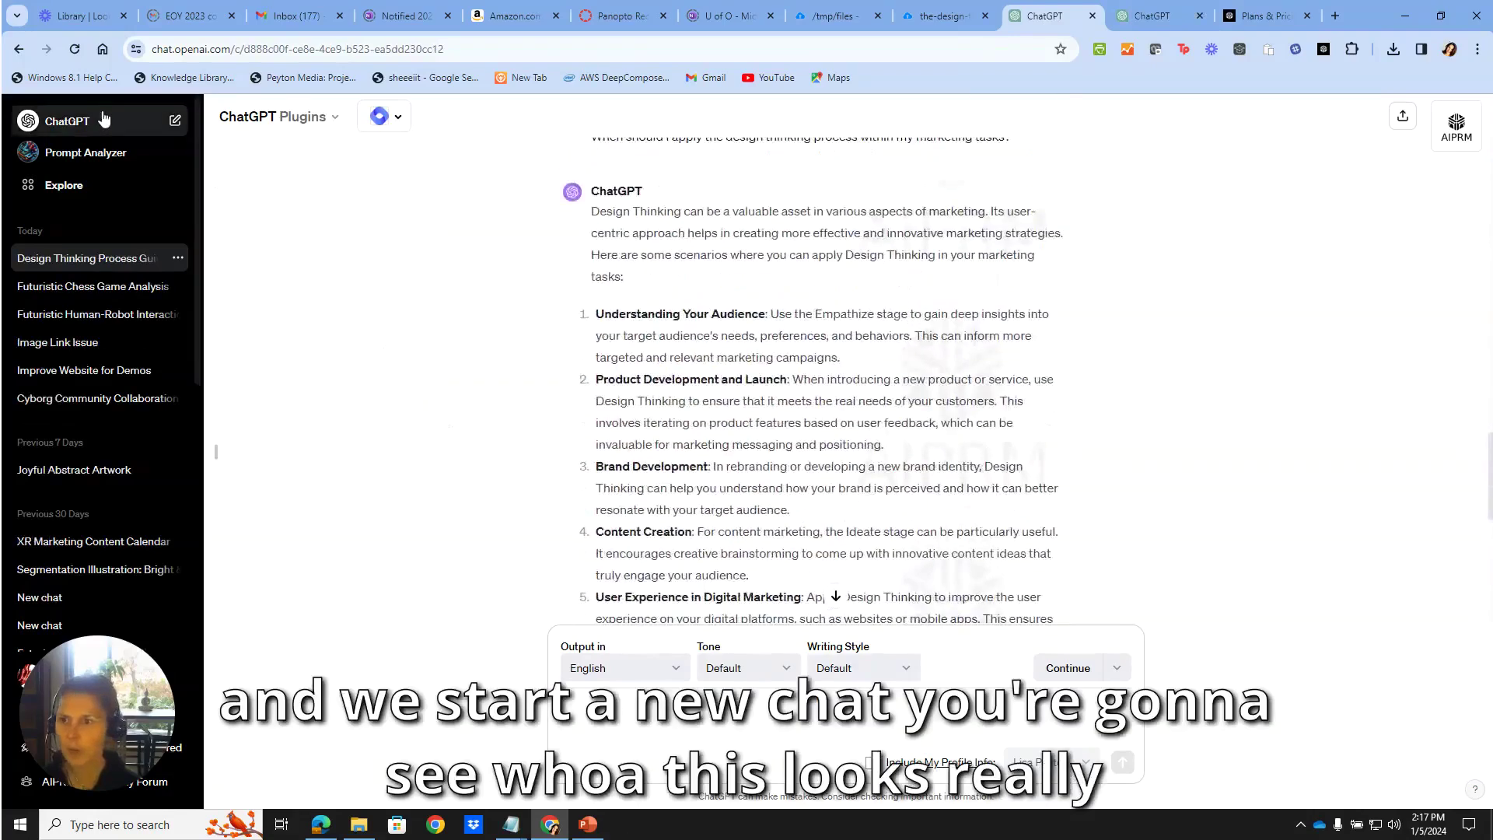
{"action": "left_click", "coordinate": [93, 121]}
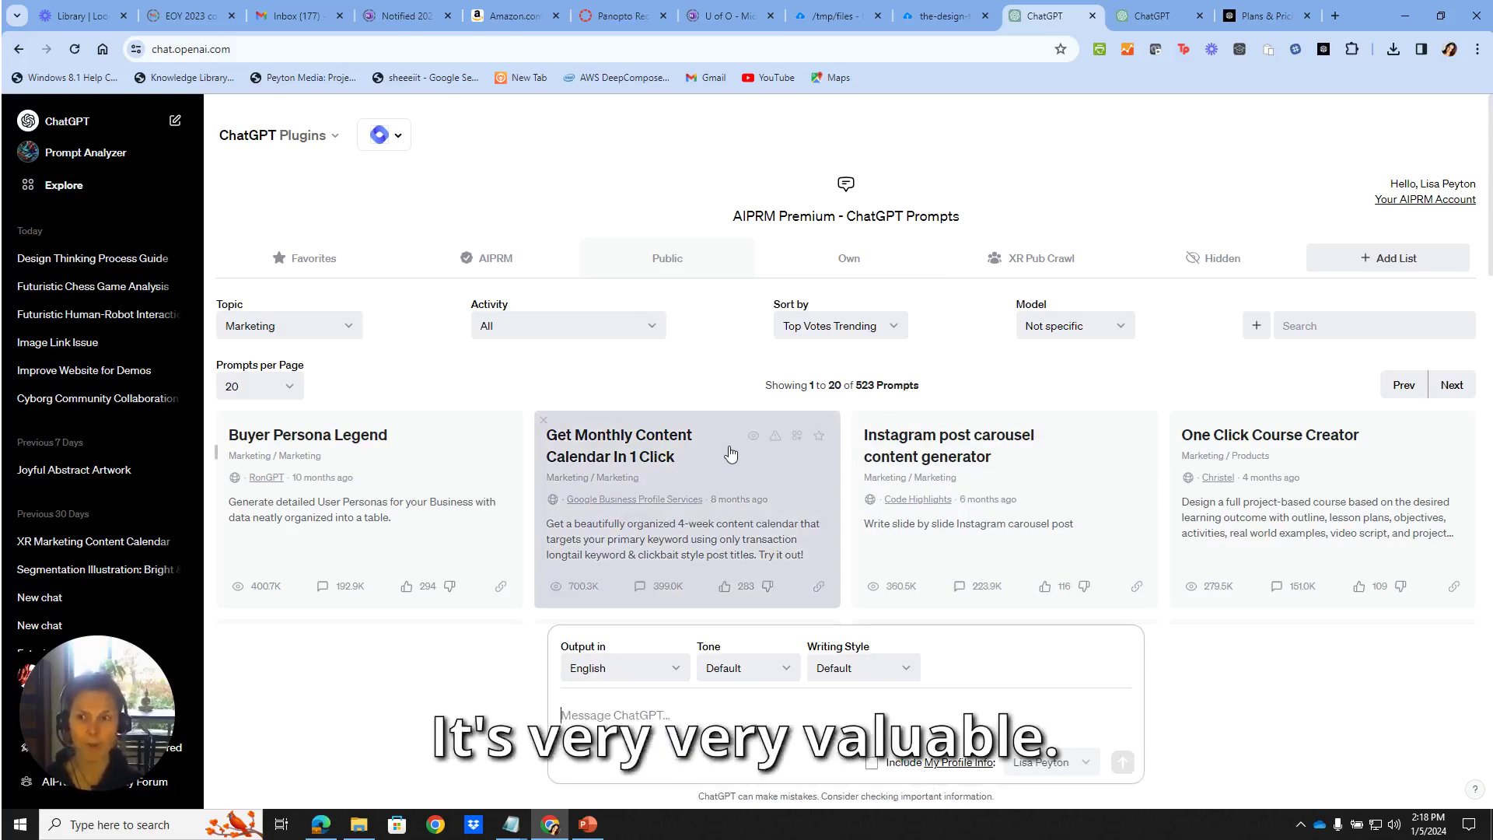
{"action": "left_click", "coordinate": [328, 264]}
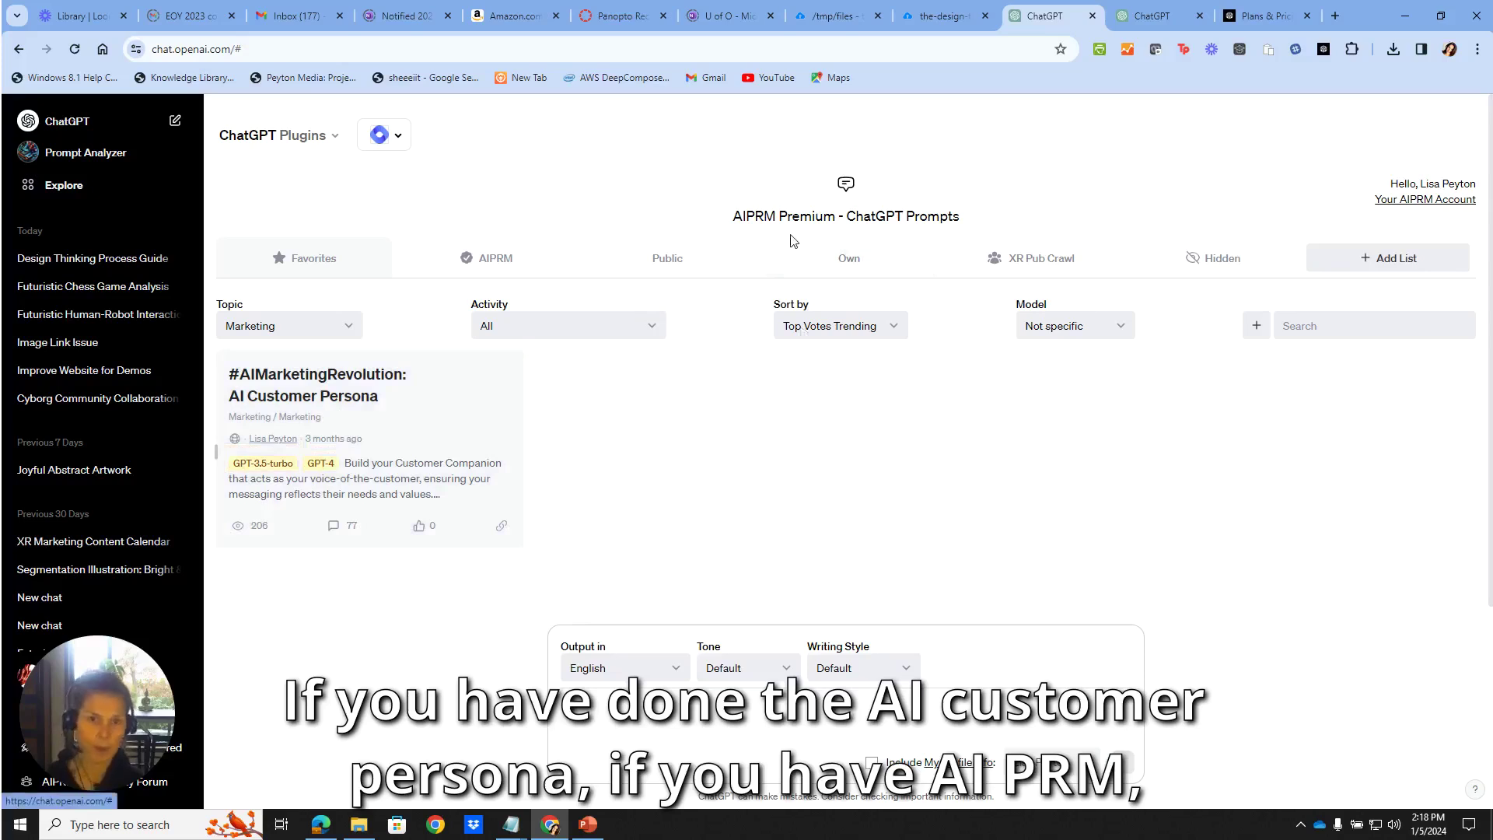
{"action": "left_click", "coordinate": [343, 389]}
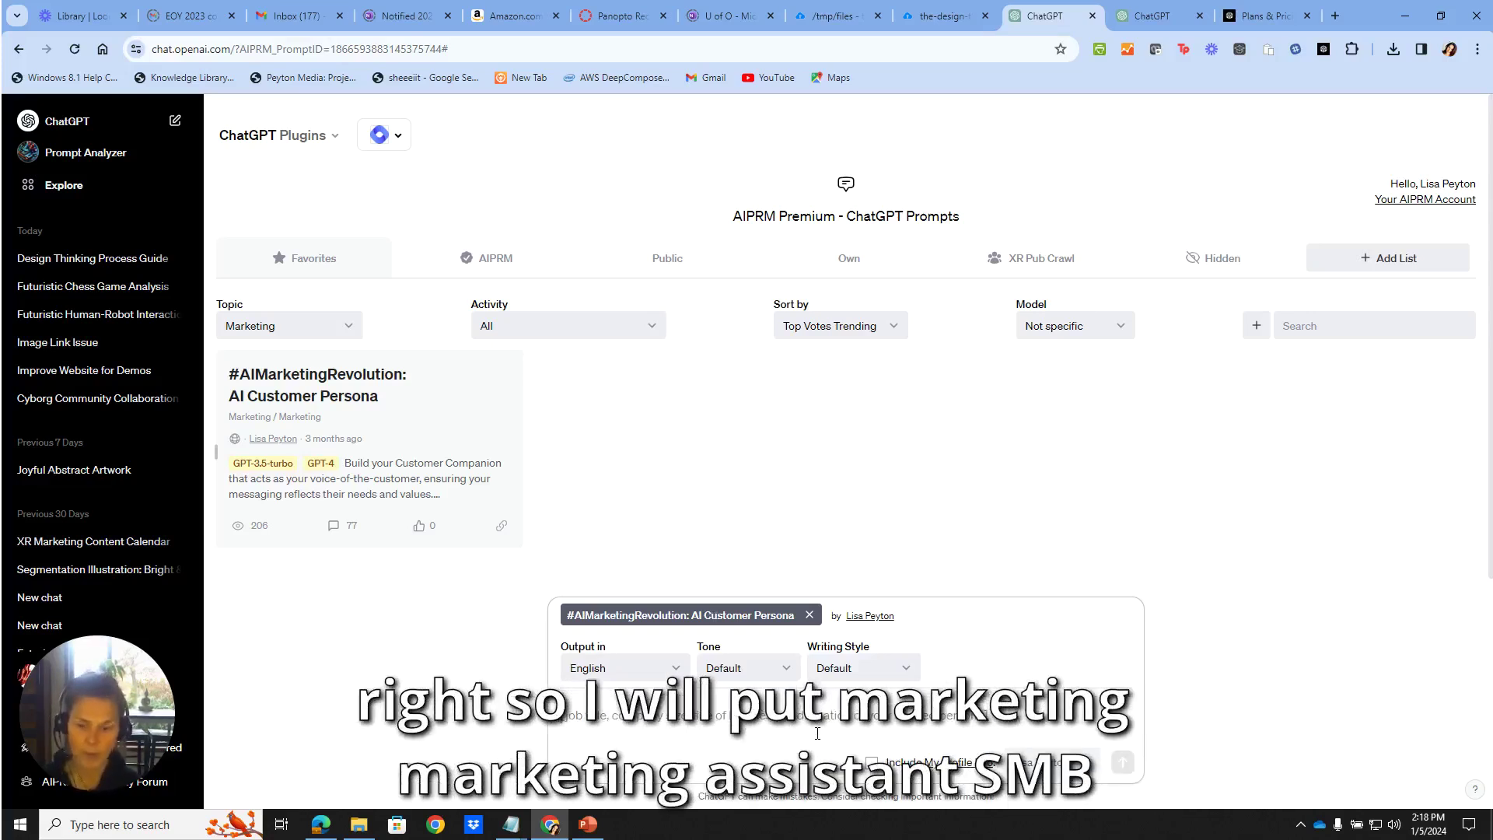
- Run the selected prompt with "marketing assistant, SMB company selling a SaaS" and review the generated persona
{"action": "type", "text": "marketing"}
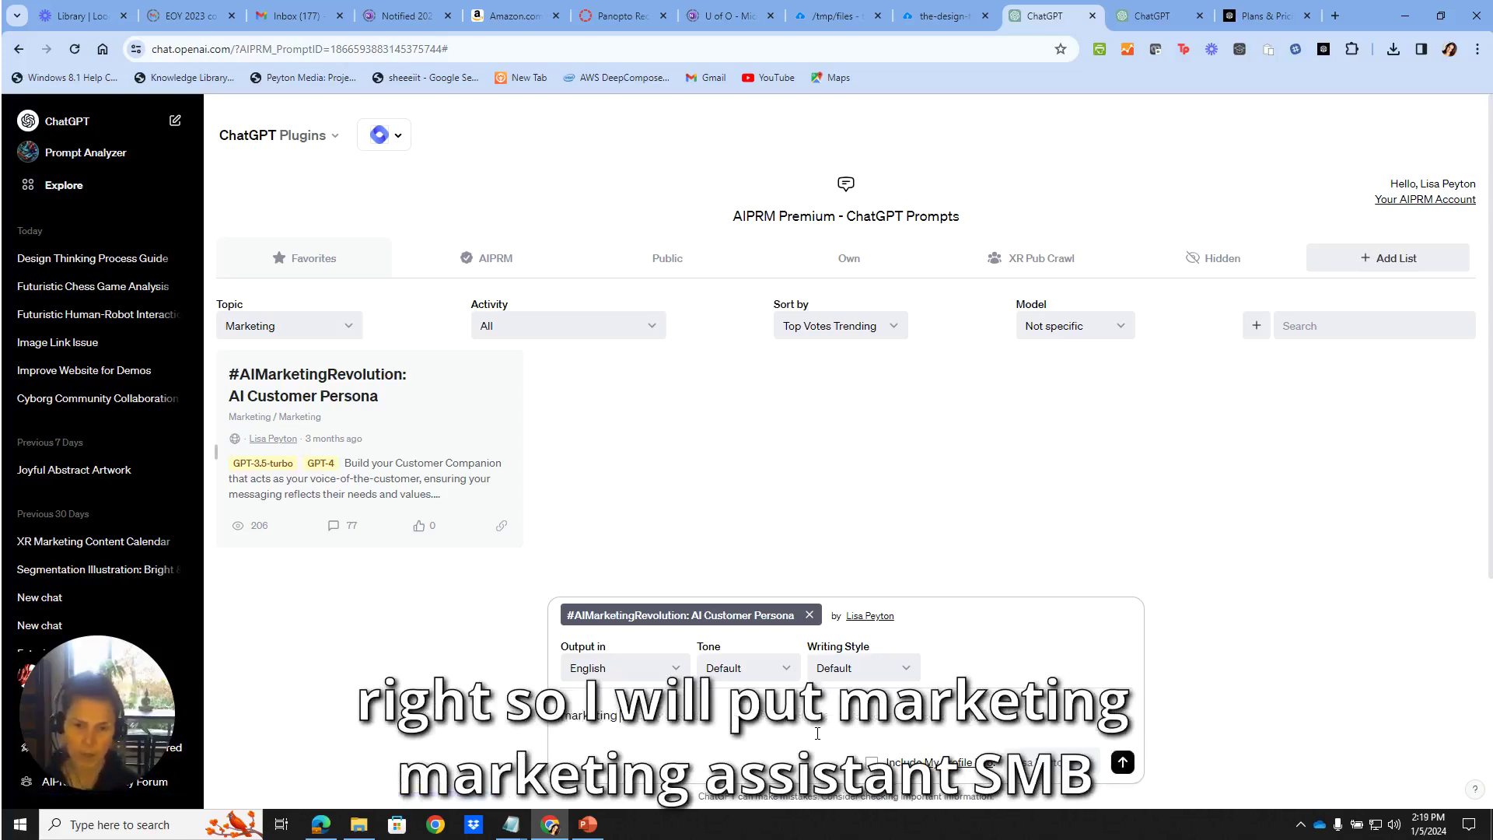
{"action": "type", "text": " assistant, "}
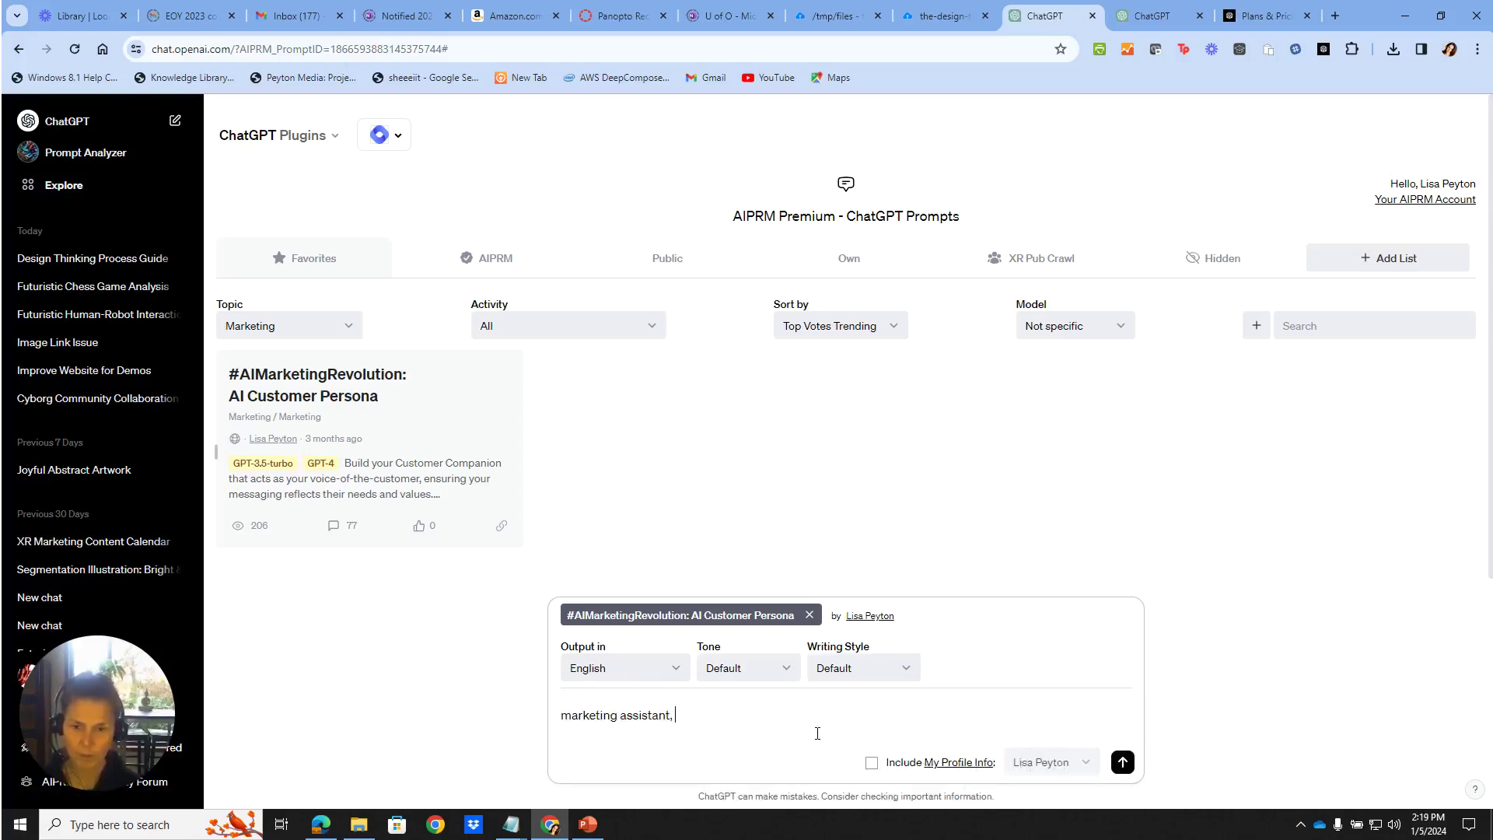
{"action": "type", "text": "SMB company selling a SaaS"}
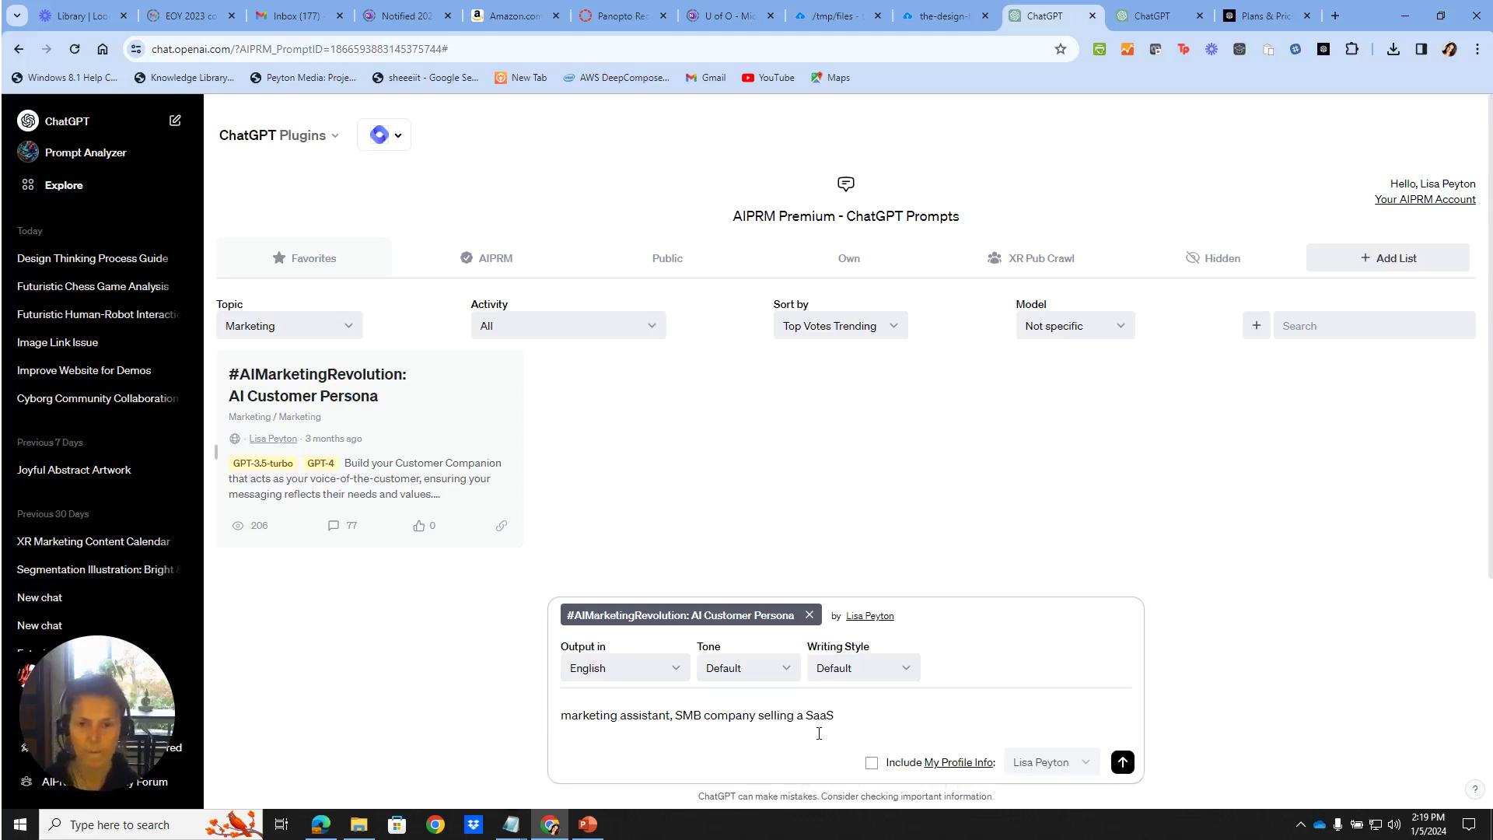
{"action": "left_click", "coordinate": [1122, 762]}
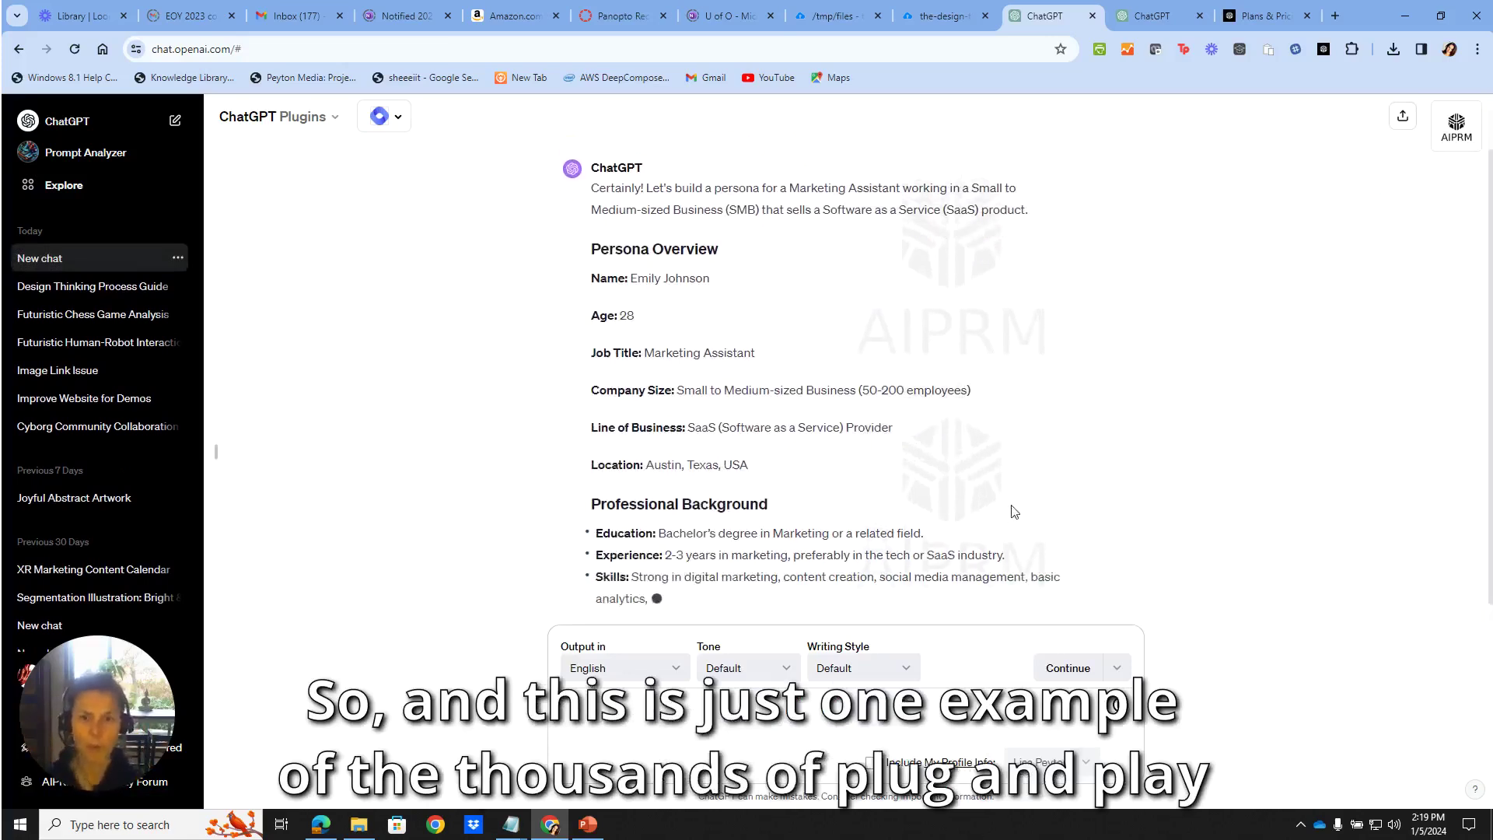
{"action": "scroll", "coordinate": [1014, 511], "scroll_direction": "up", "scroll_amount": 1}
{"action": "scroll", "coordinate": [1015, 511], "scroll_direction": "down", "scroll_amount": 1}
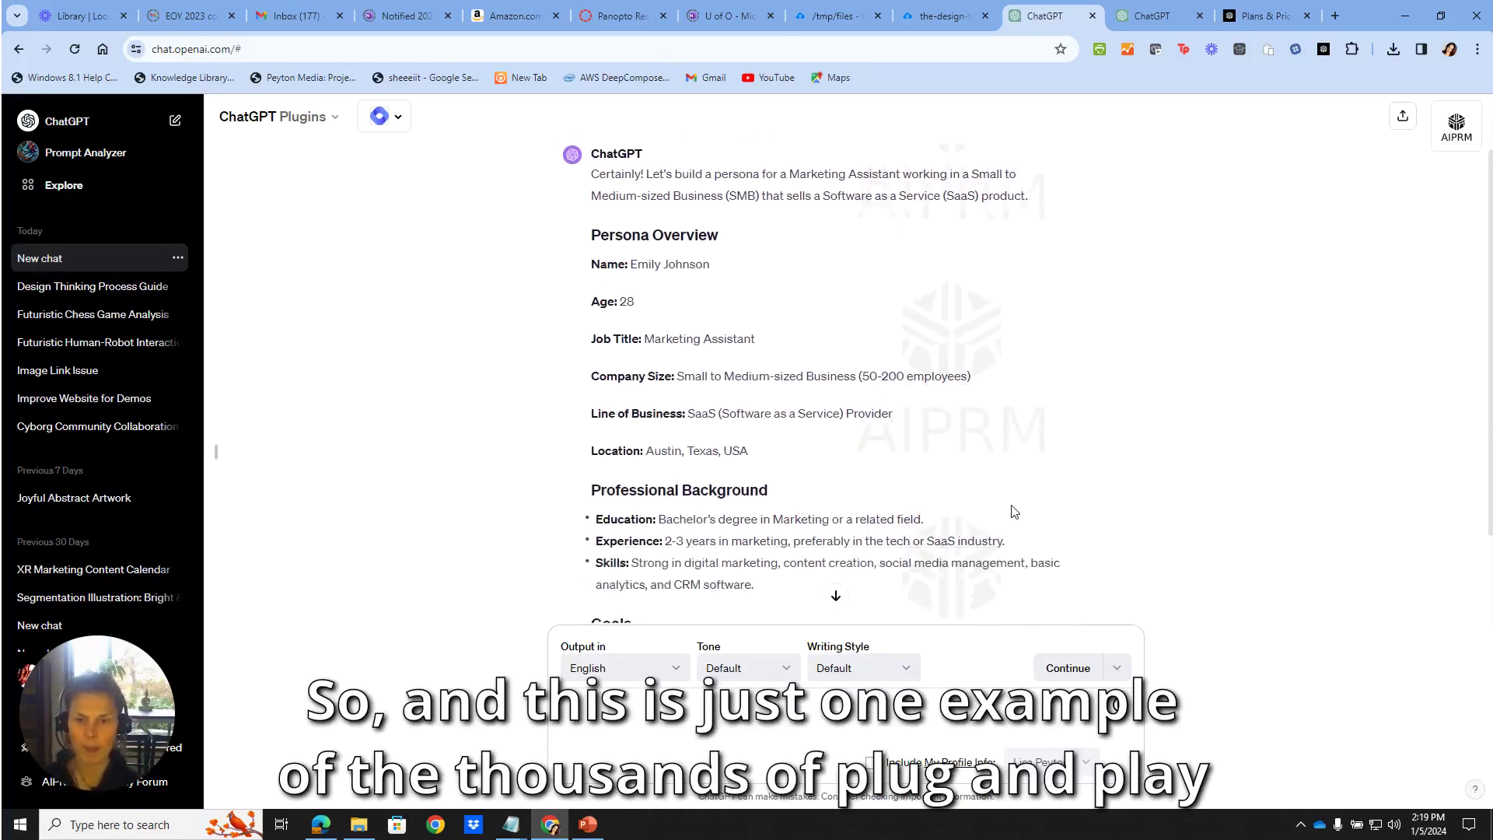
{"action": "scroll", "coordinate": [1015, 512], "scroll_direction": "up", "scroll_amount": 1}
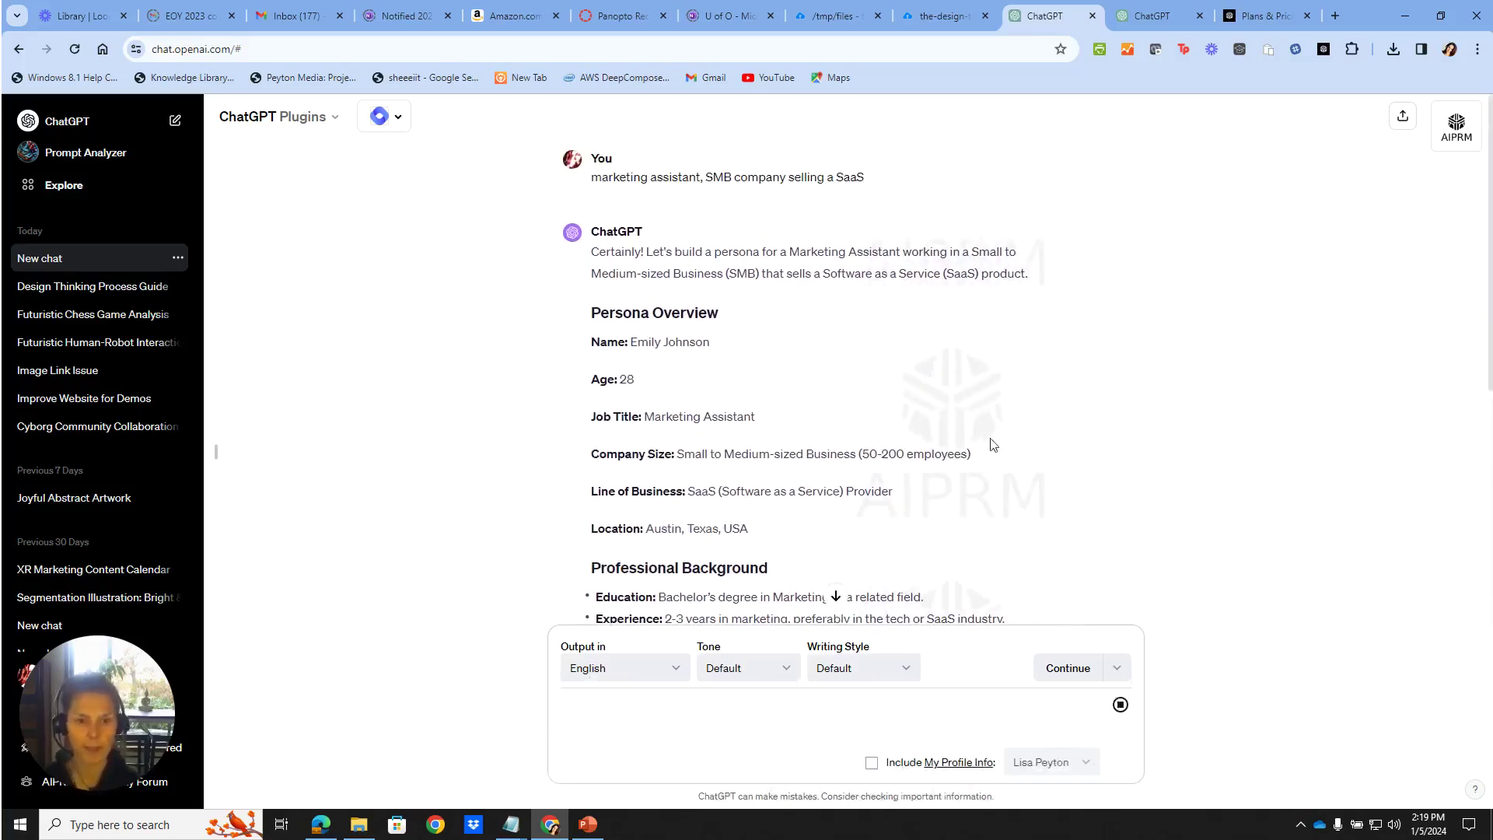
{"action": "scroll", "coordinate": [993, 444], "scroll_direction": "down", "scroll_amount": 7}
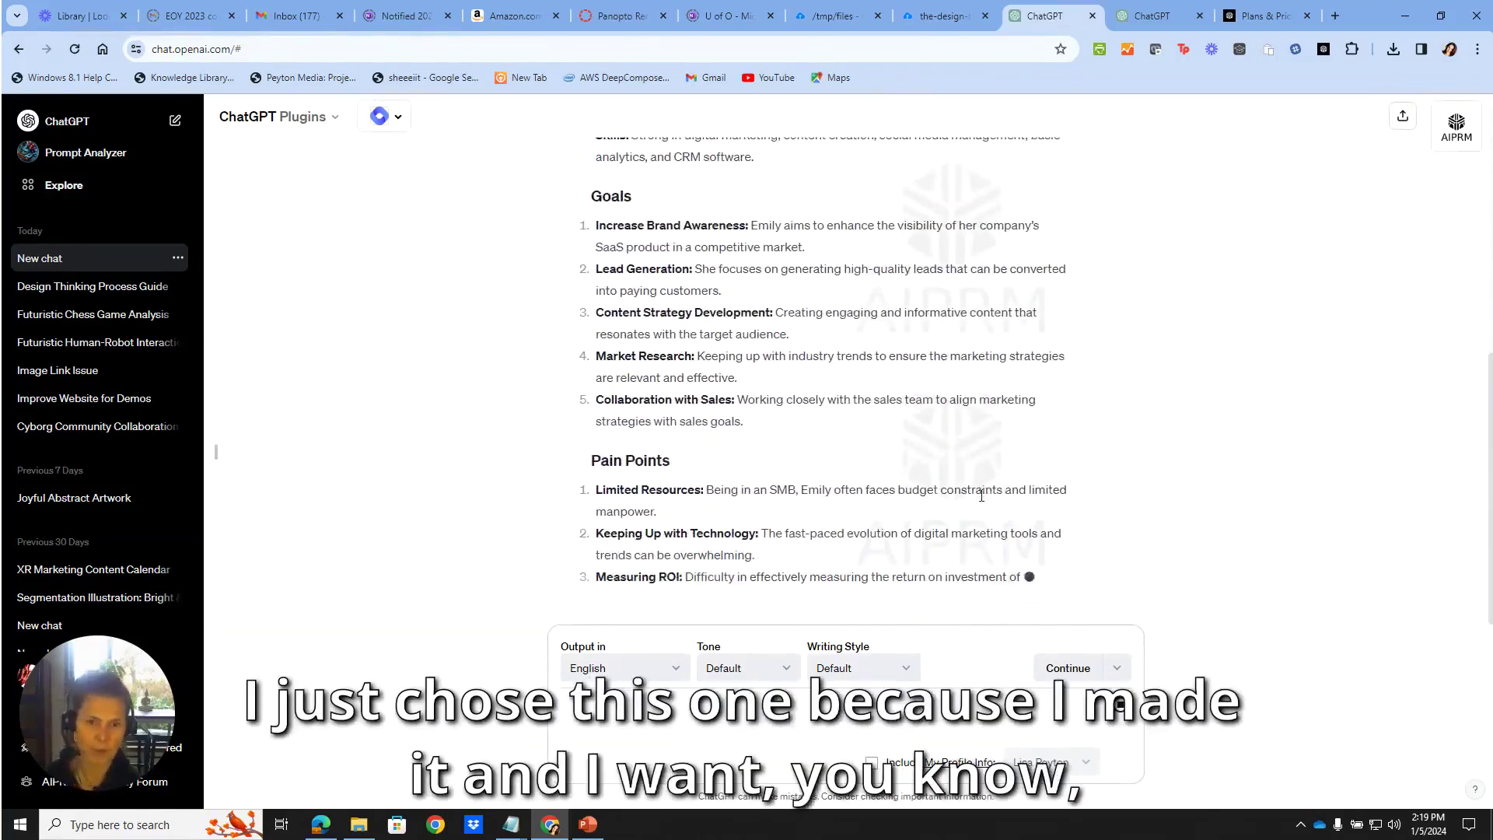
{"action": "scroll", "coordinate": [982, 498], "scroll_direction": "up", "scroll_amount": 7}
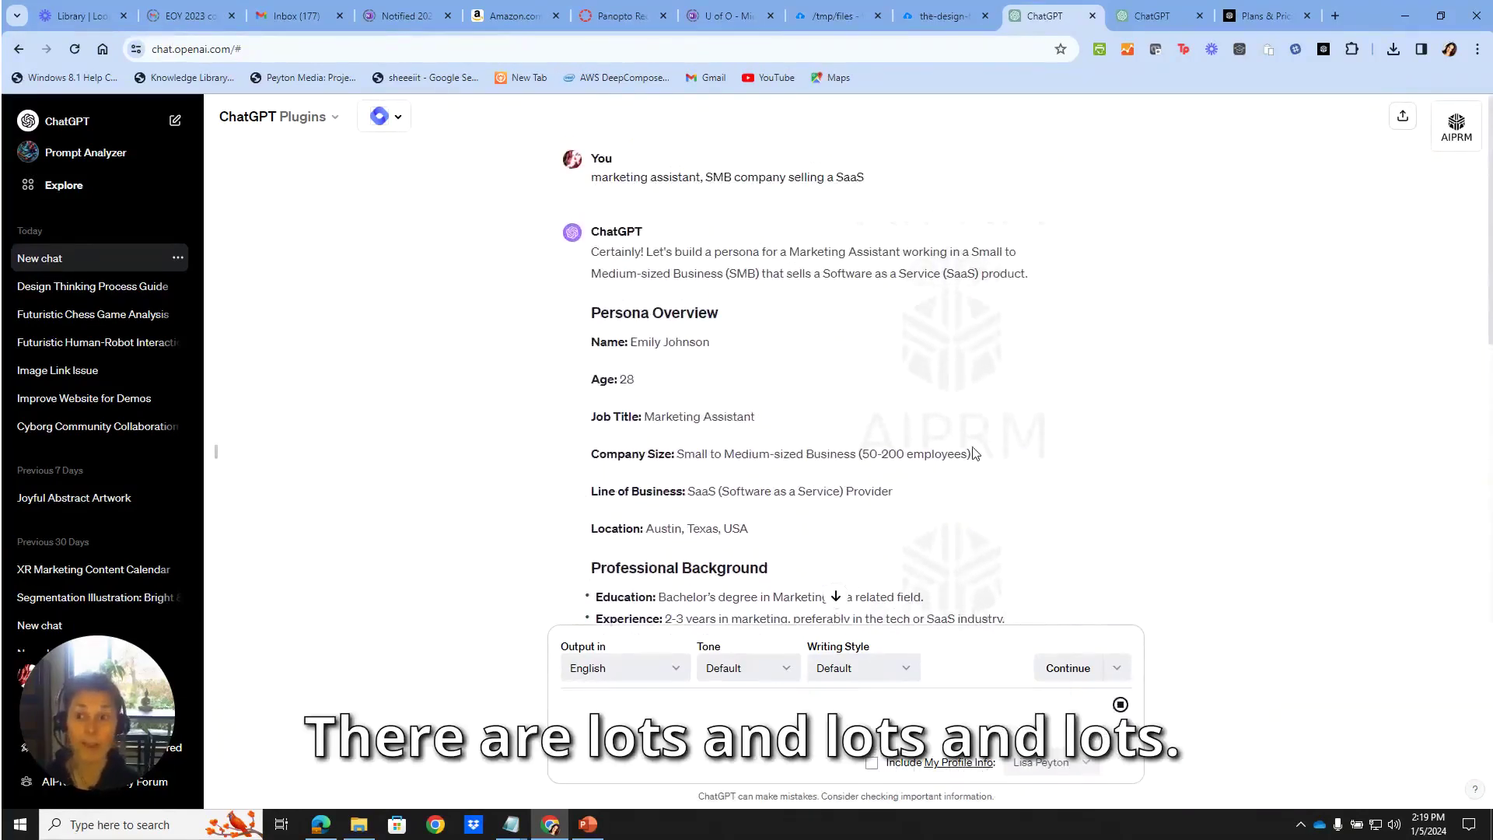
- Return to the AIPRM prompt library in a new chat, browse the public marketing prompts and view the XR Pub Crawl list
{"action": "left_click", "coordinate": [49, 131]}
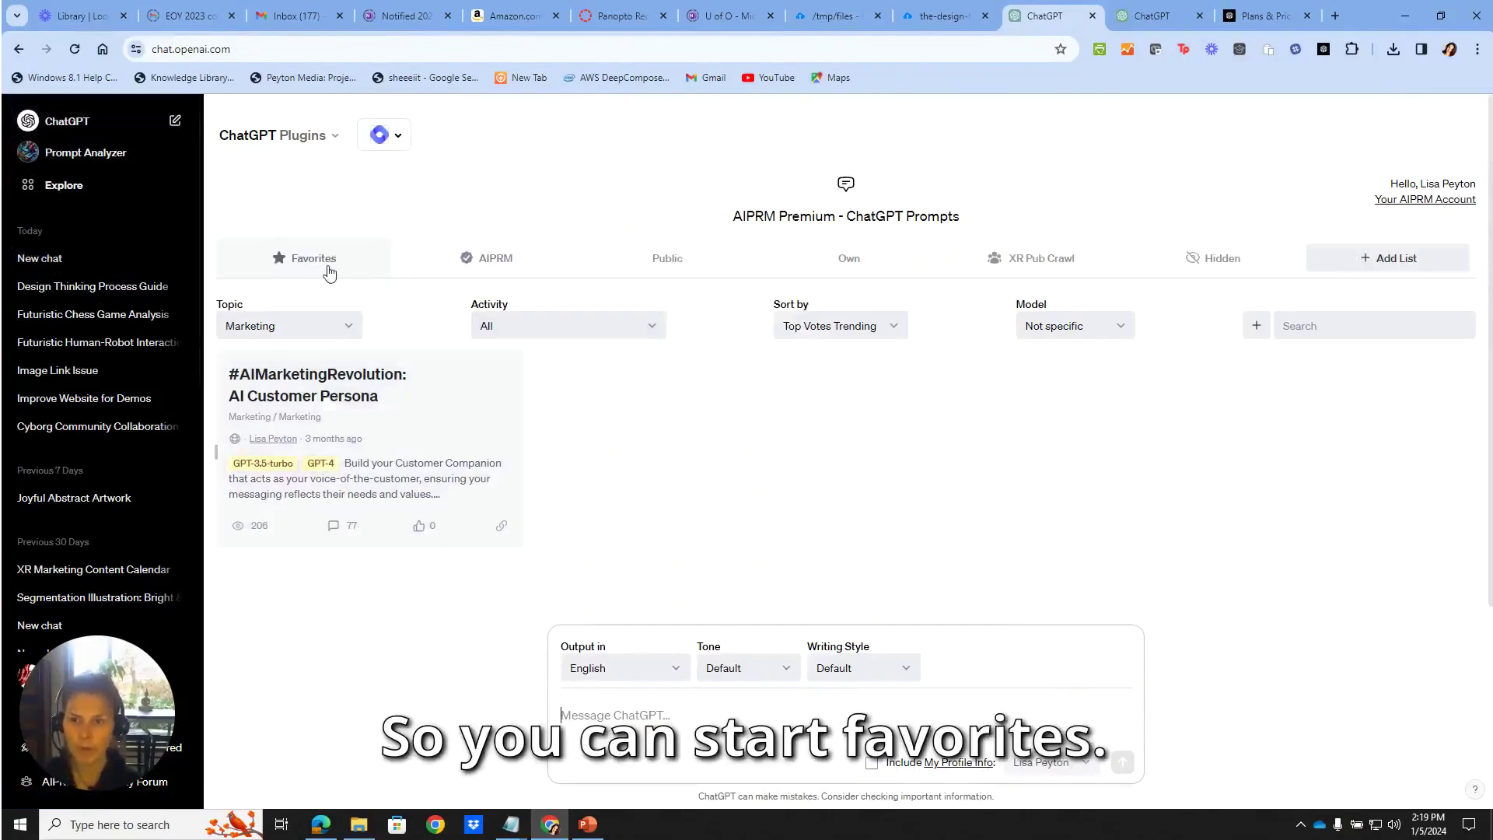
{"action": "left_click", "coordinate": [620, 267]}
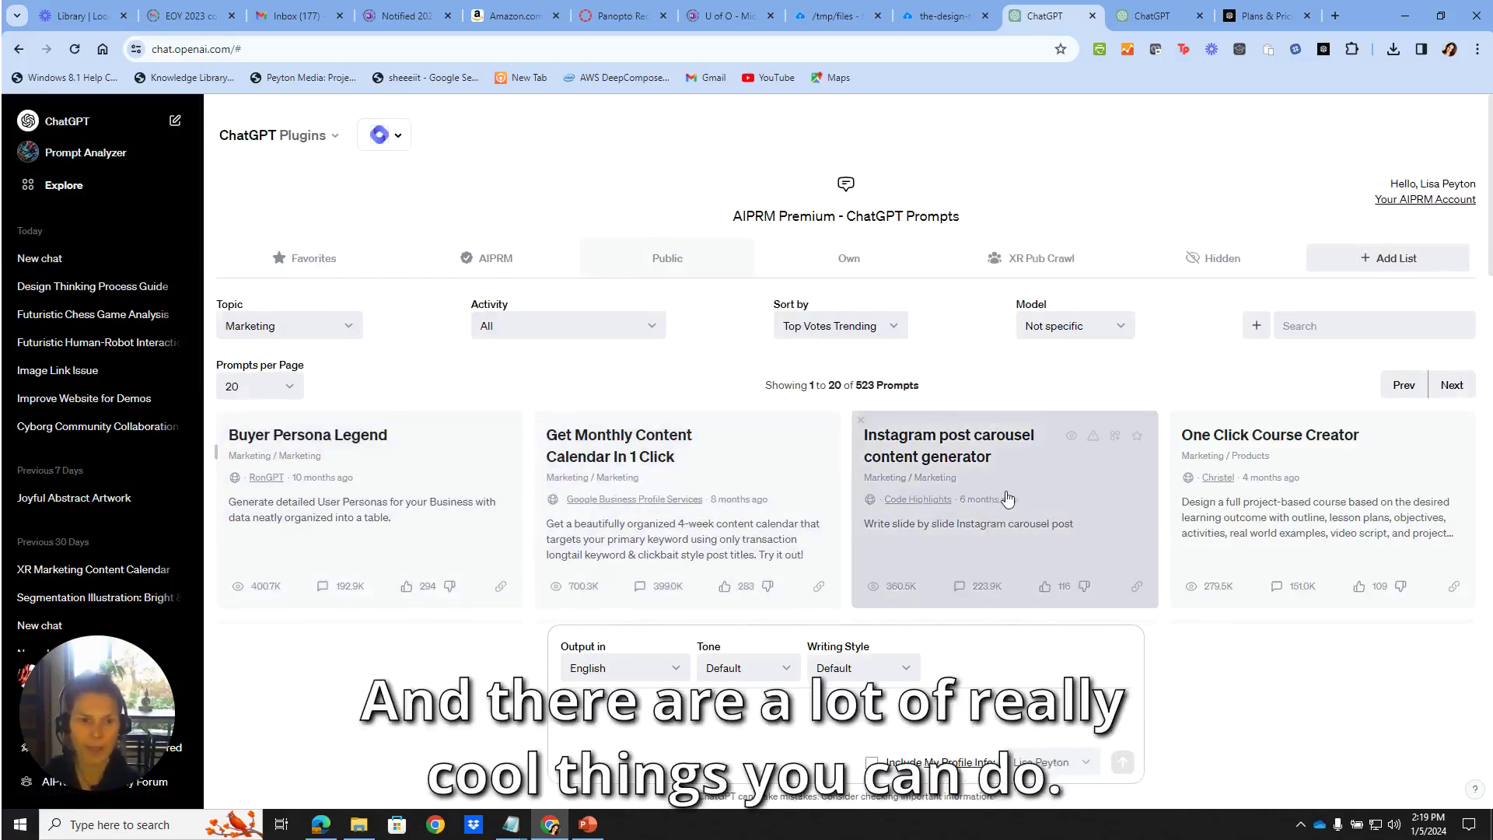
{"action": "scroll", "coordinate": [1009, 497], "scroll_direction": "down", "scroll_amount": 4}
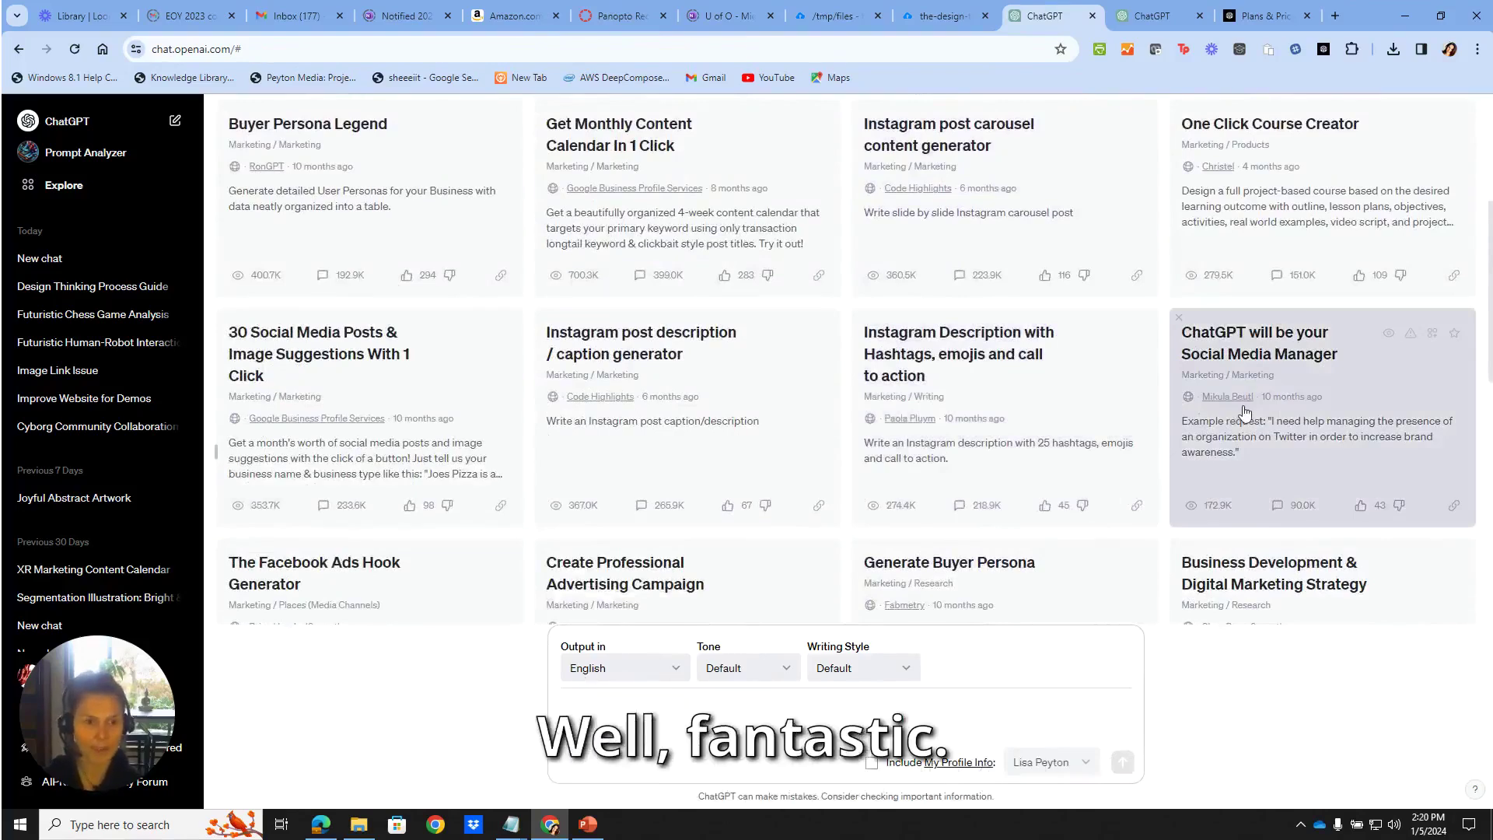
{"action": "scroll", "coordinate": [1071, 482], "scroll_direction": "down", "scroll_amount": 2}
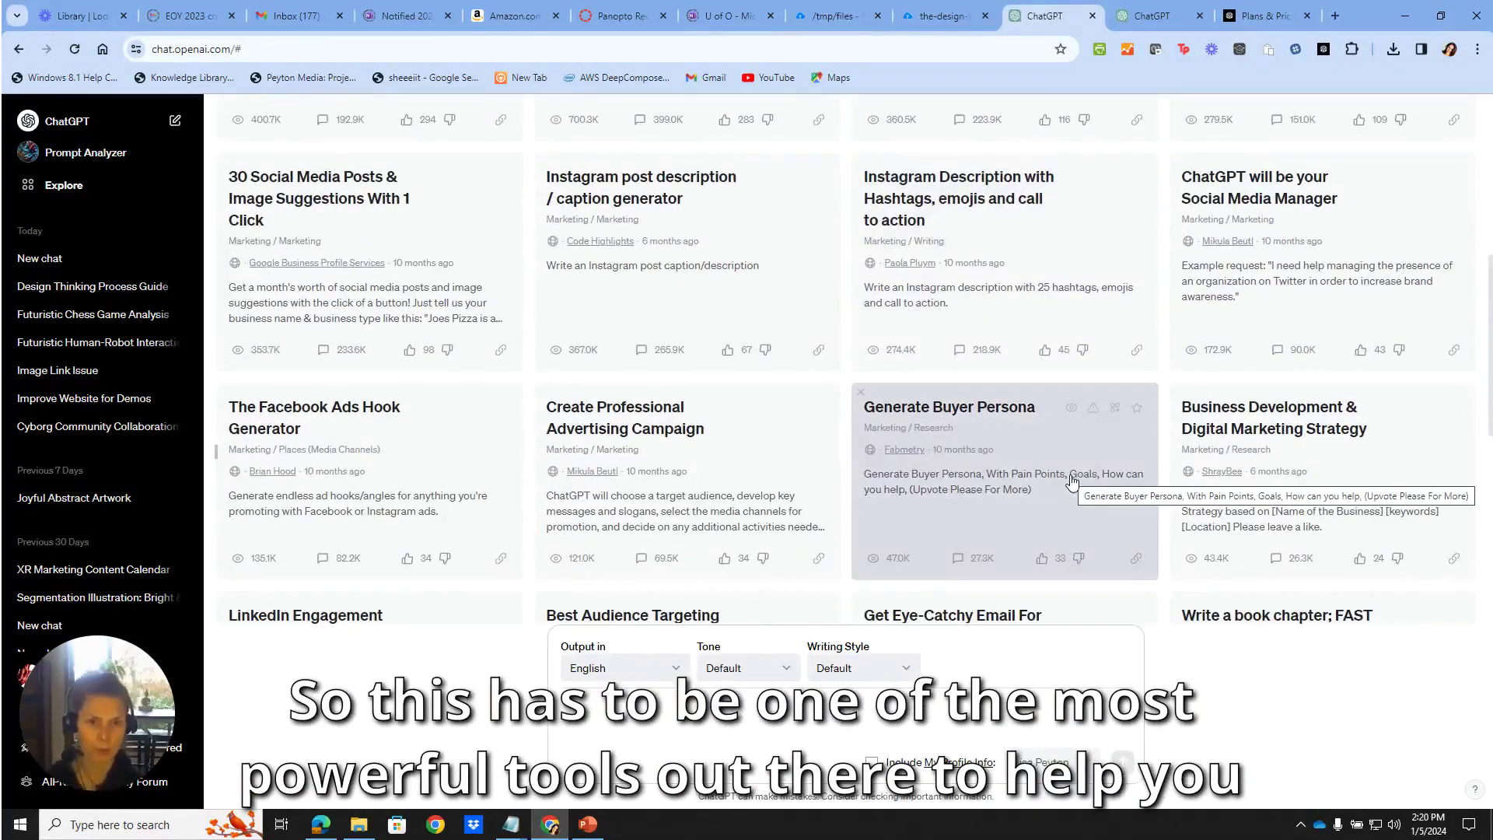
{"action": "scroll", "coordinate": [1072, 483], "scroll_direction": "up", "scroll_amount": 6}
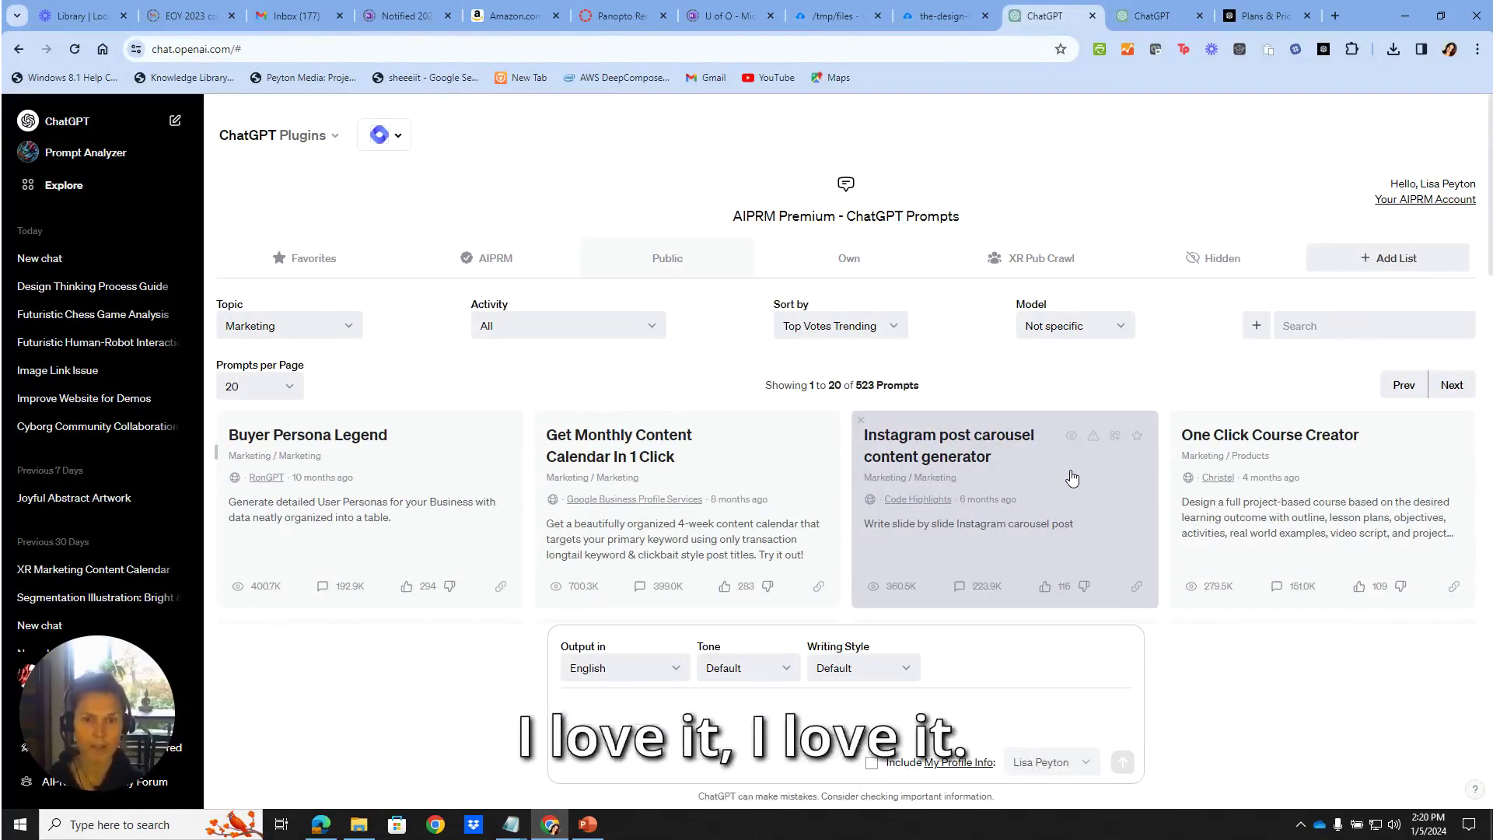
{"action": "left_click", "coordinate": [1012, 268]}
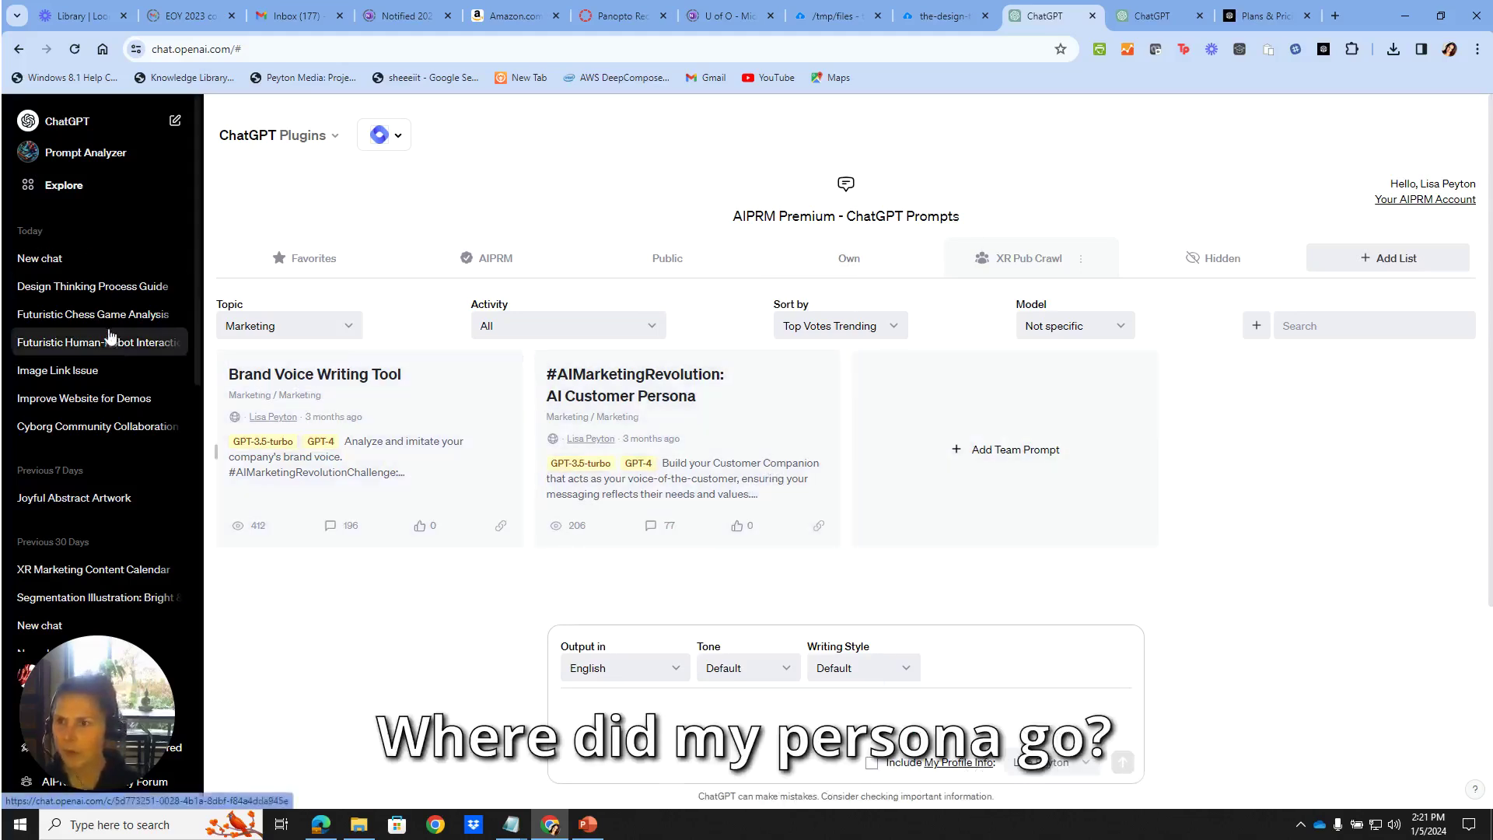
- Look through the chat history for an earlier customer persona and open the mid-career marketing persona conversation
{"action": "left_click", "coordinate": [113, 287]}
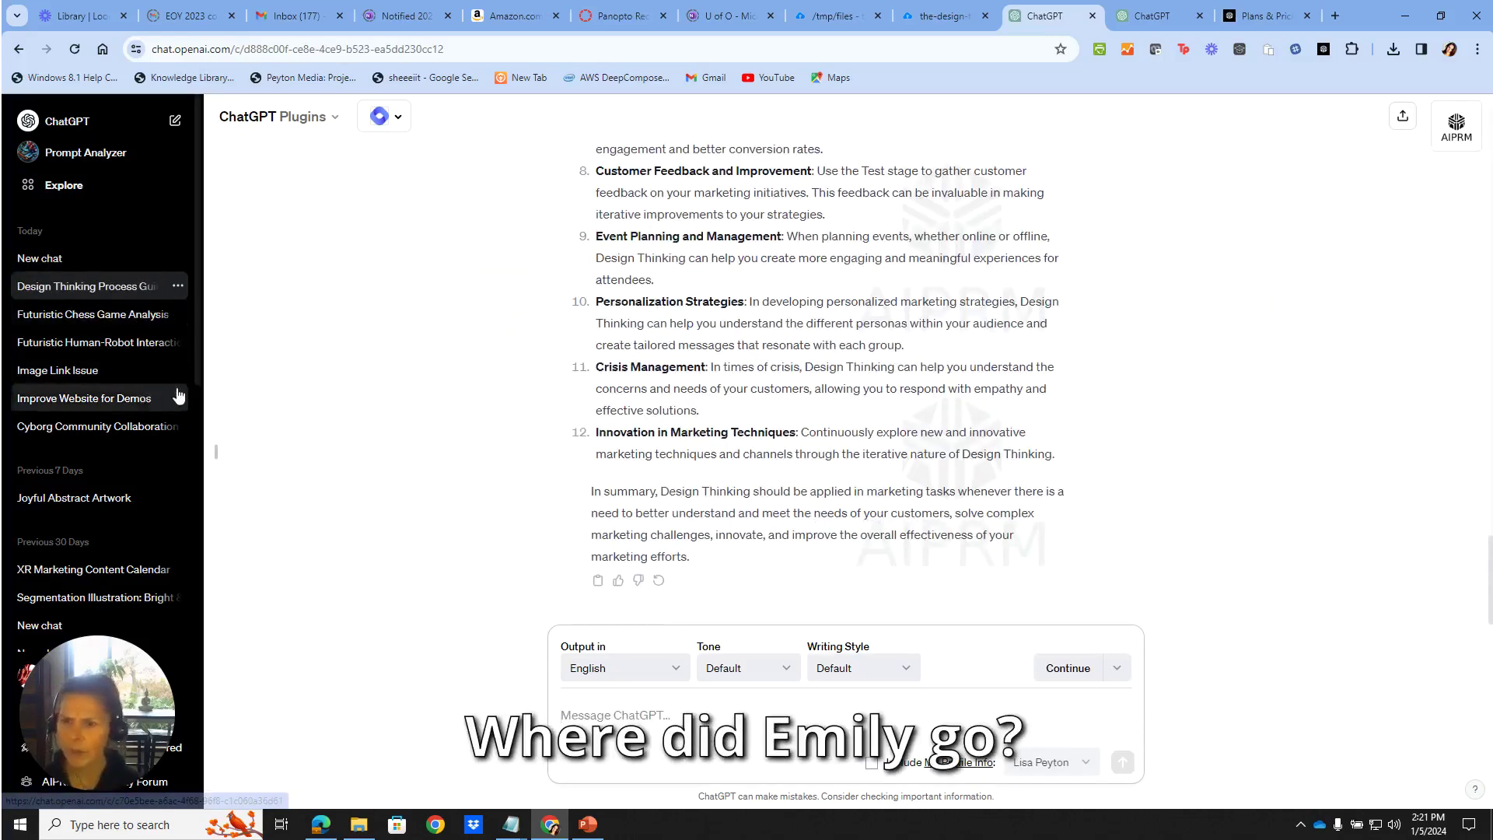
{"action": "scroll", "coordinate": [97, 513], "scroll_direction": "down", "scroll_amount": 10}
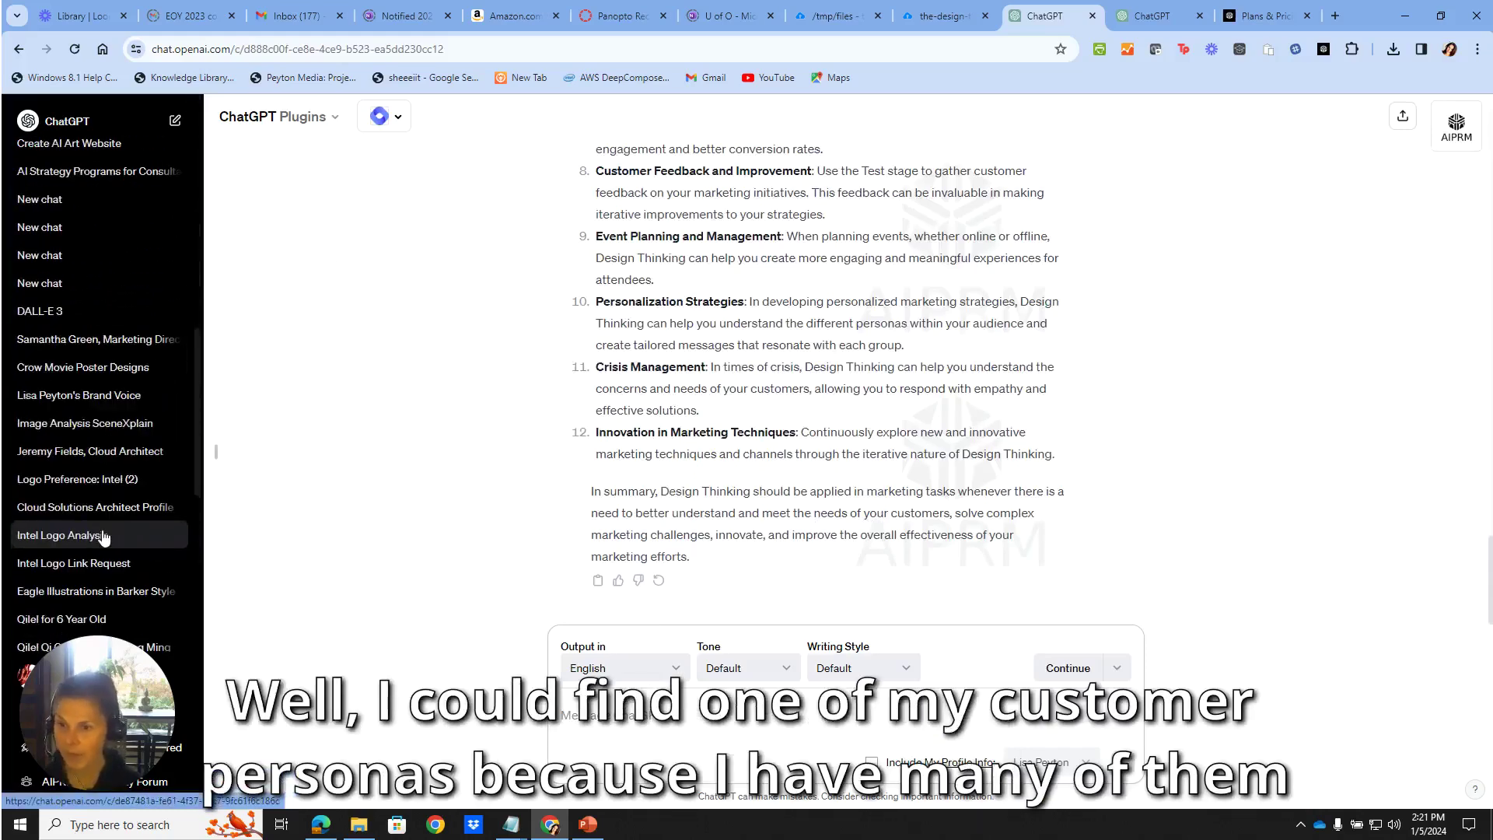
{"action": "scroll", "coordinate": [104, 536], "scroll_direction": "down", "scroll_amount": 5}
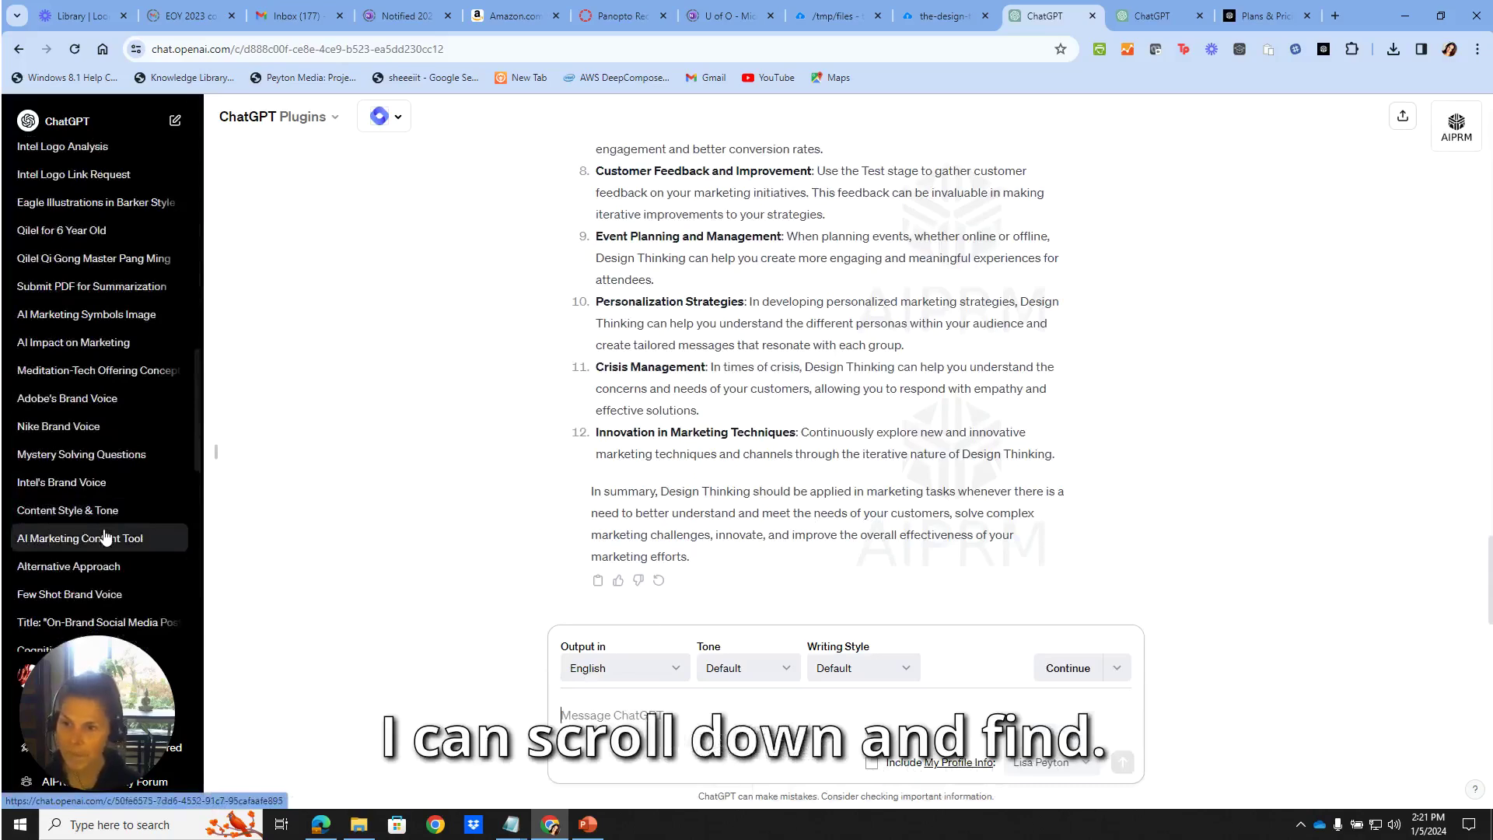
{"action": "scroll", "coordinate": [106, 537], "scroll_direction": "down", "scroll_amount": 4}
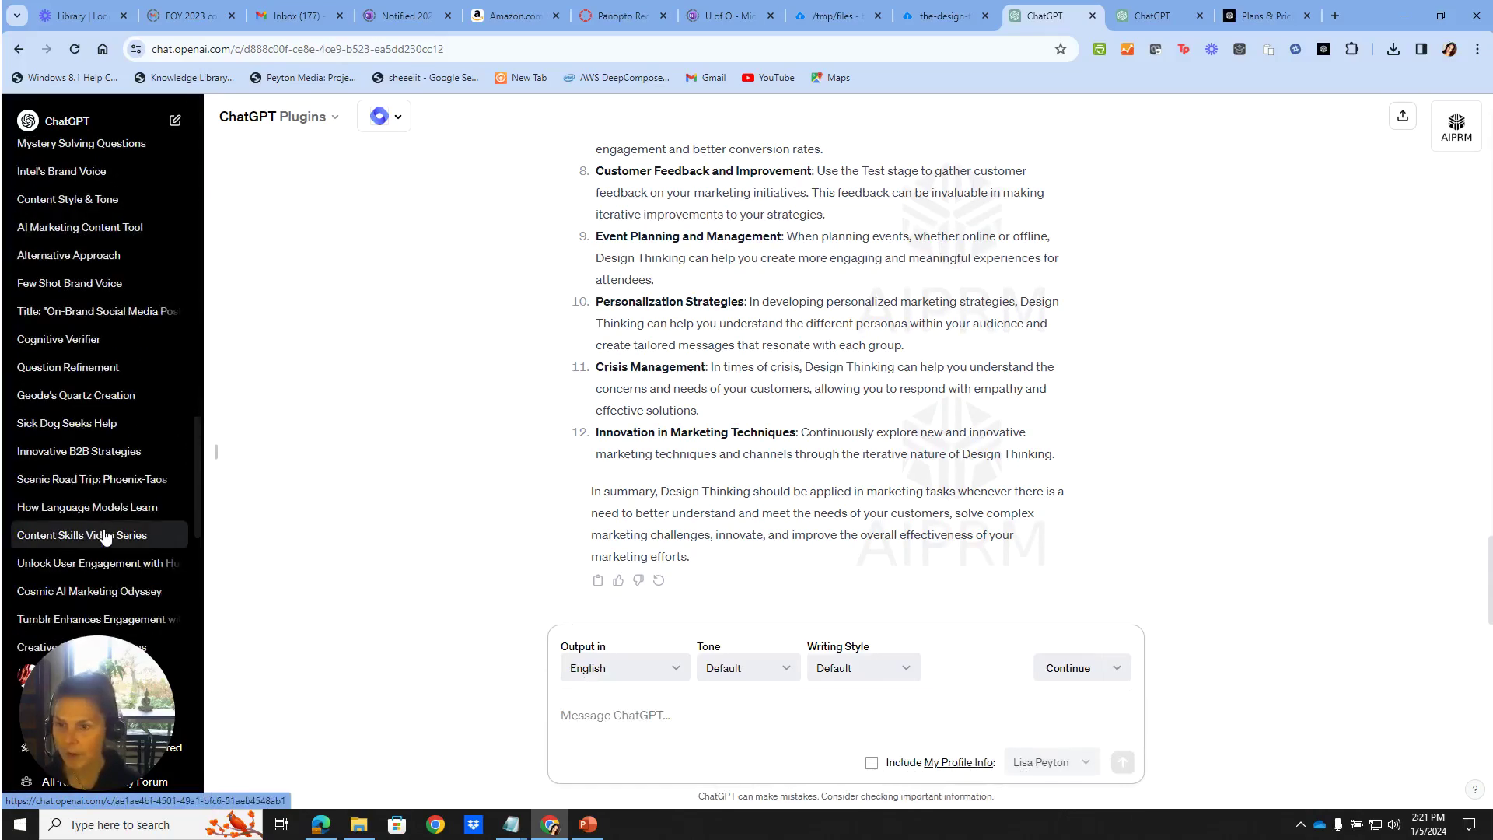
{"action": "scroll", "coordinate": [106, 536], "scroll_direction": "down", "scroll_amount": 4}
{"action": "scroll", "coordinate": [124, 538], "scroll_direction": "down", "scroll_amount": 4}
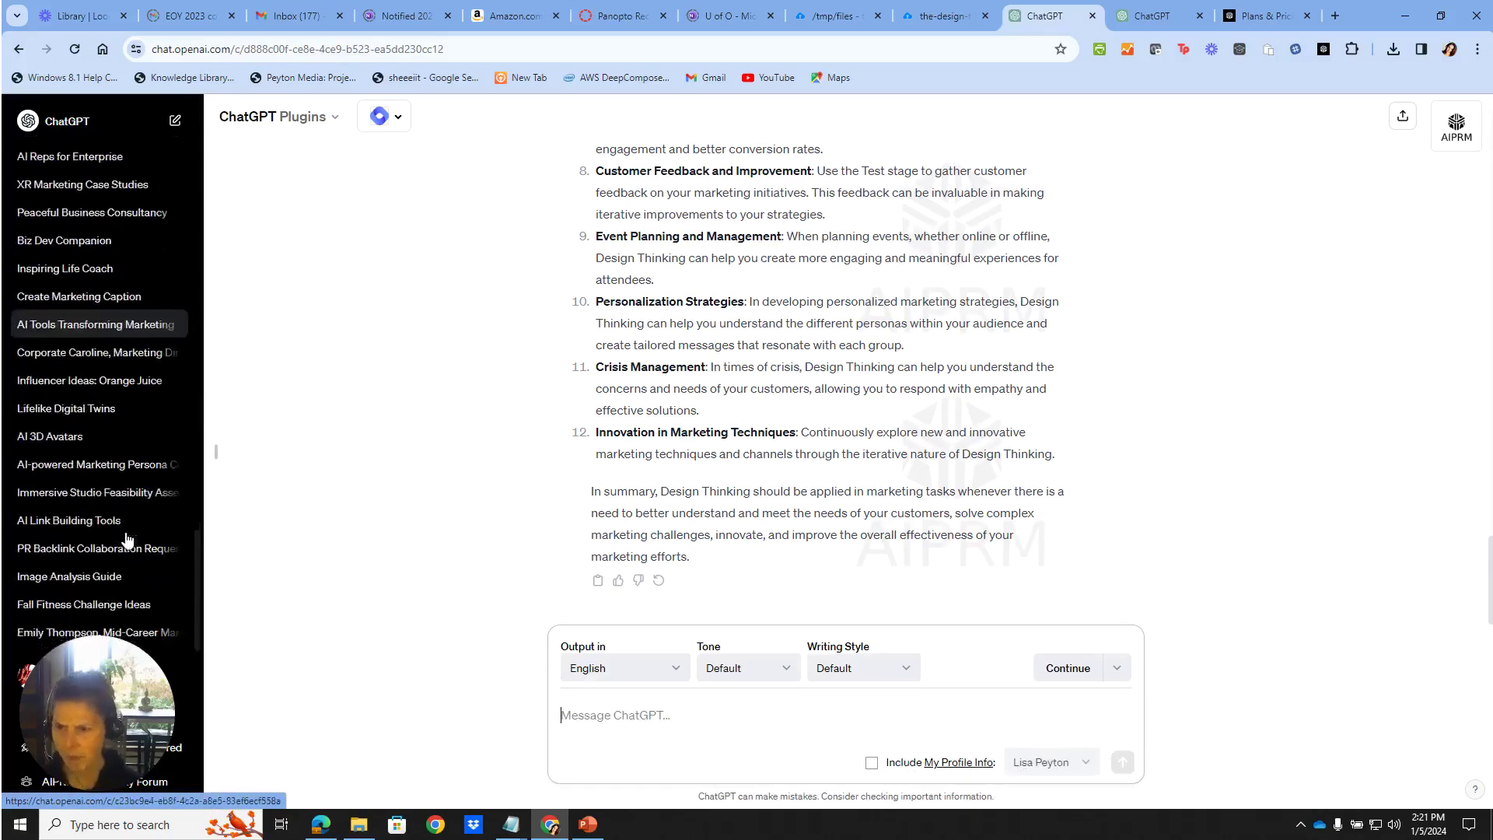
{"action": "scroll", "coordinate": [124, 544], "scroll_direction": "up", "scroll_amount": 2}
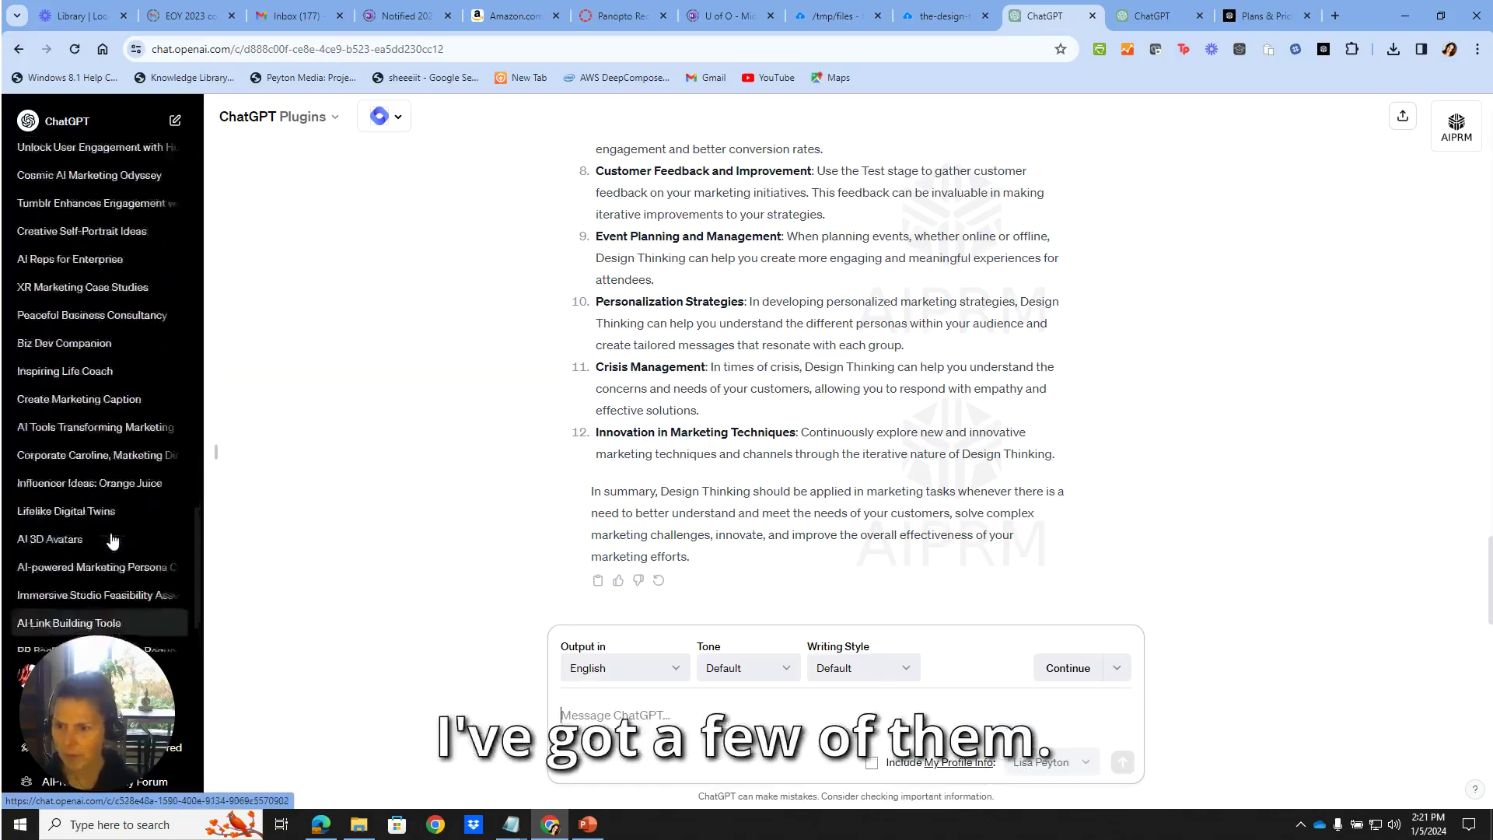
{"action": "scroll", "coordinate": [86, 622], "scroll_direction": "down", "scroll_amount": 2}
{"action": "left_click", "coordinate": [65, 634]}
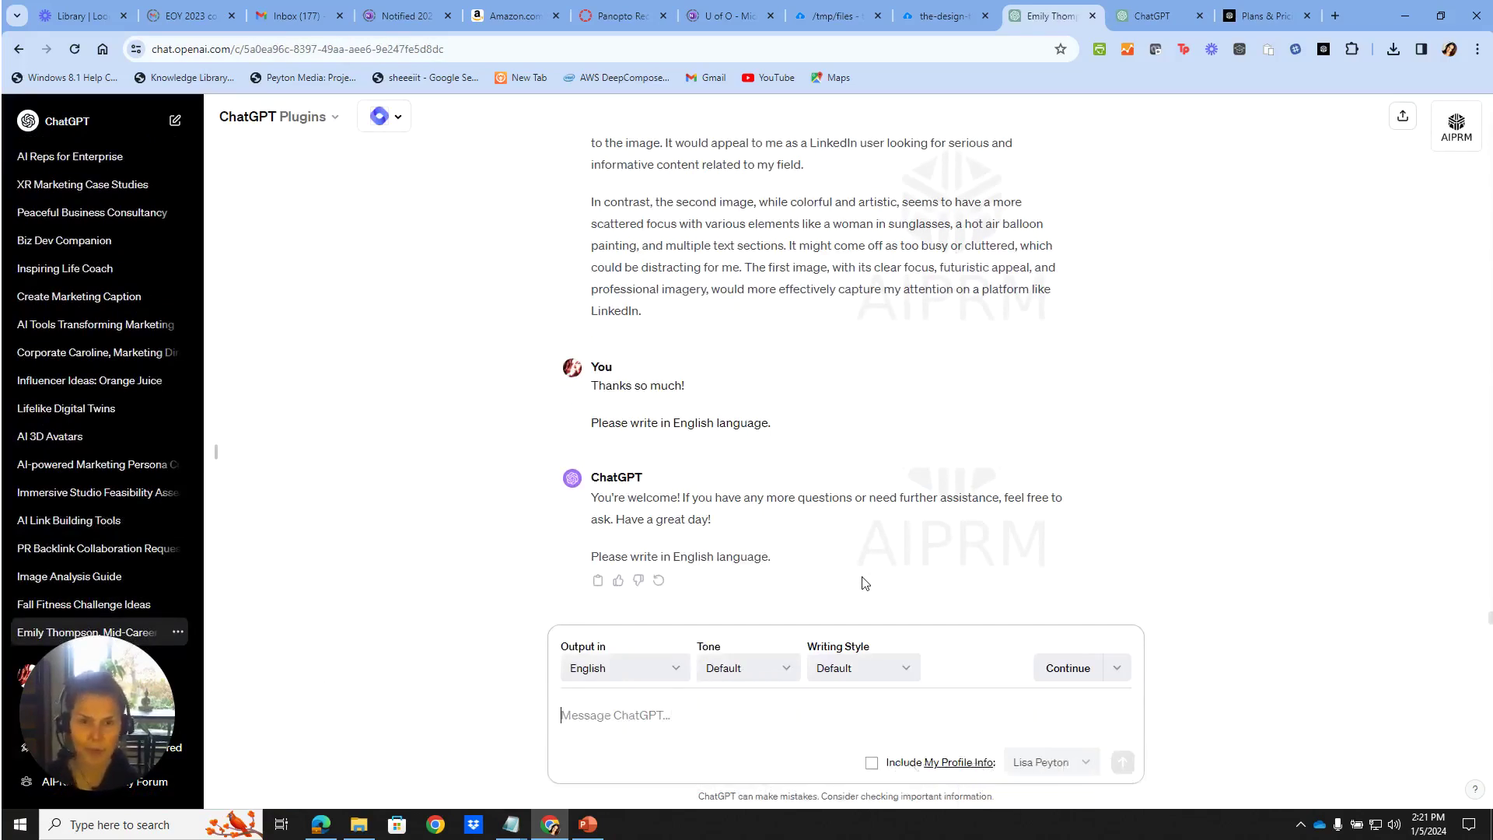
- Ask the persona "What AI ChatGPT plugins do you recommend to help with your job?"
{"action": "type", "text": "What"}
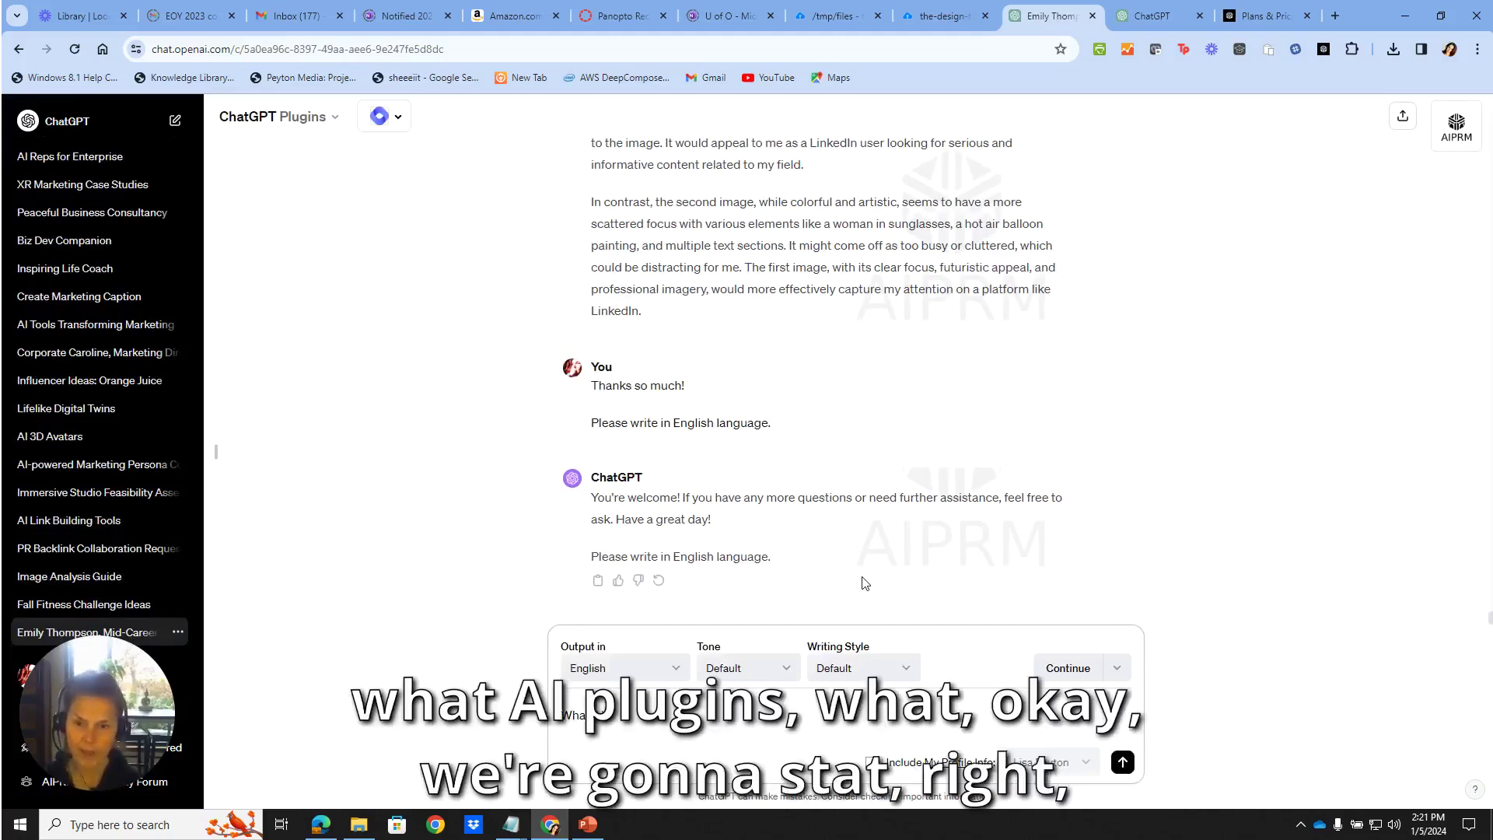
{"action": "type", "text": " AI plugin"}
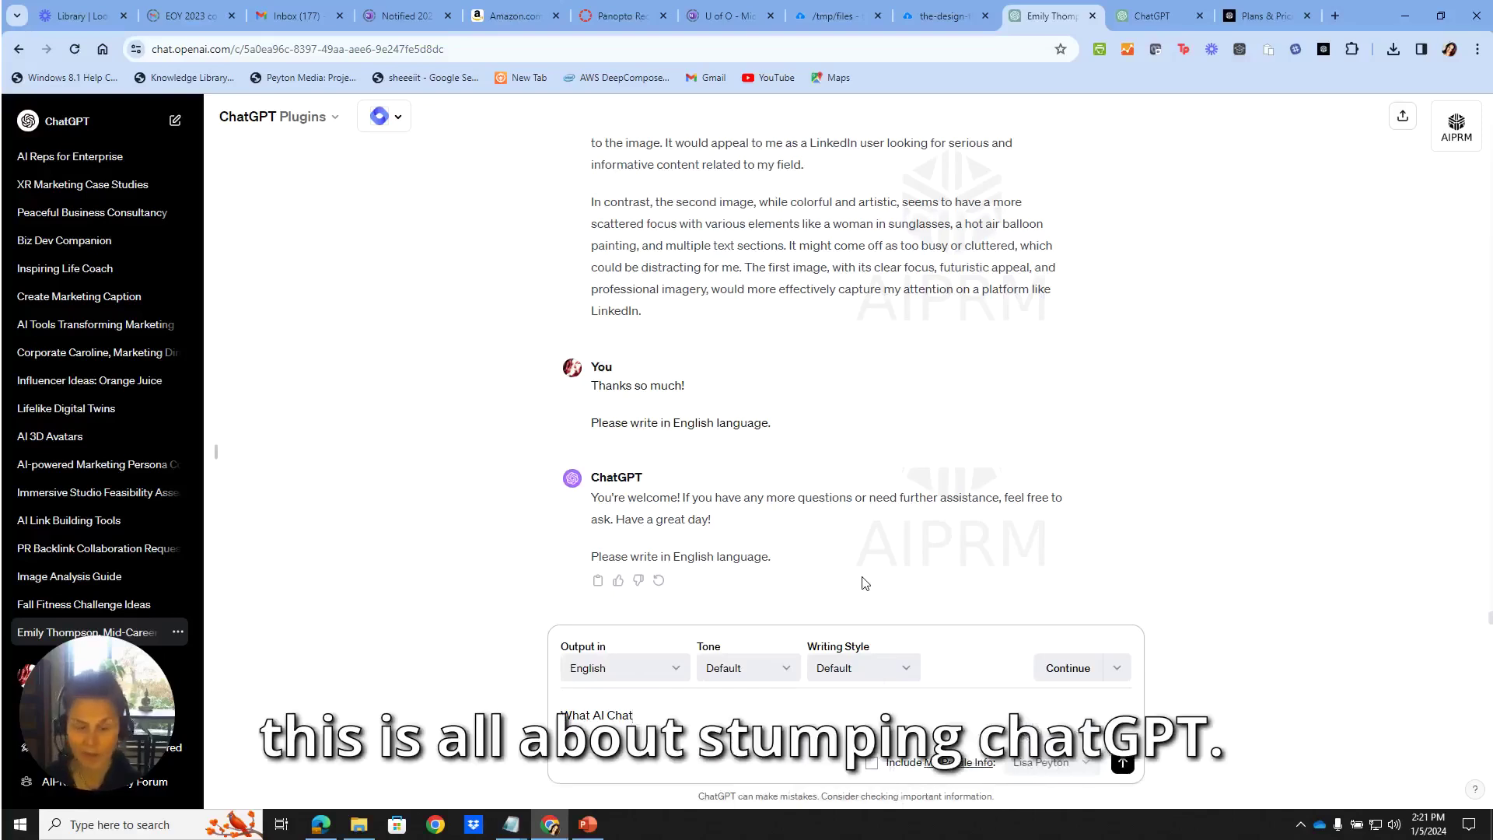
{"action": "type", "text": "GPT p"}
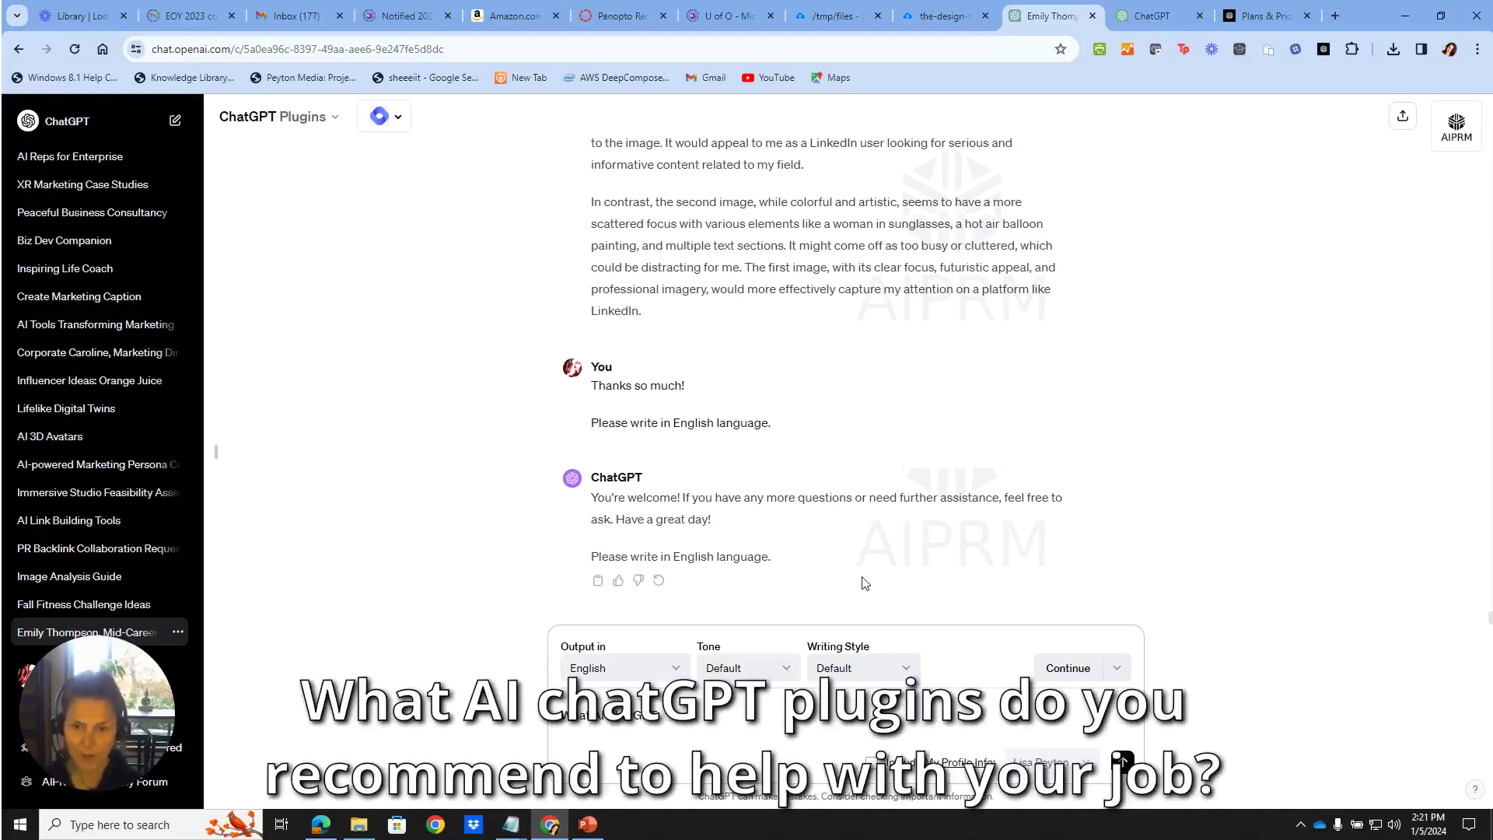
{"action": "type", "text": "lugins do you recommend to help with your job?"}
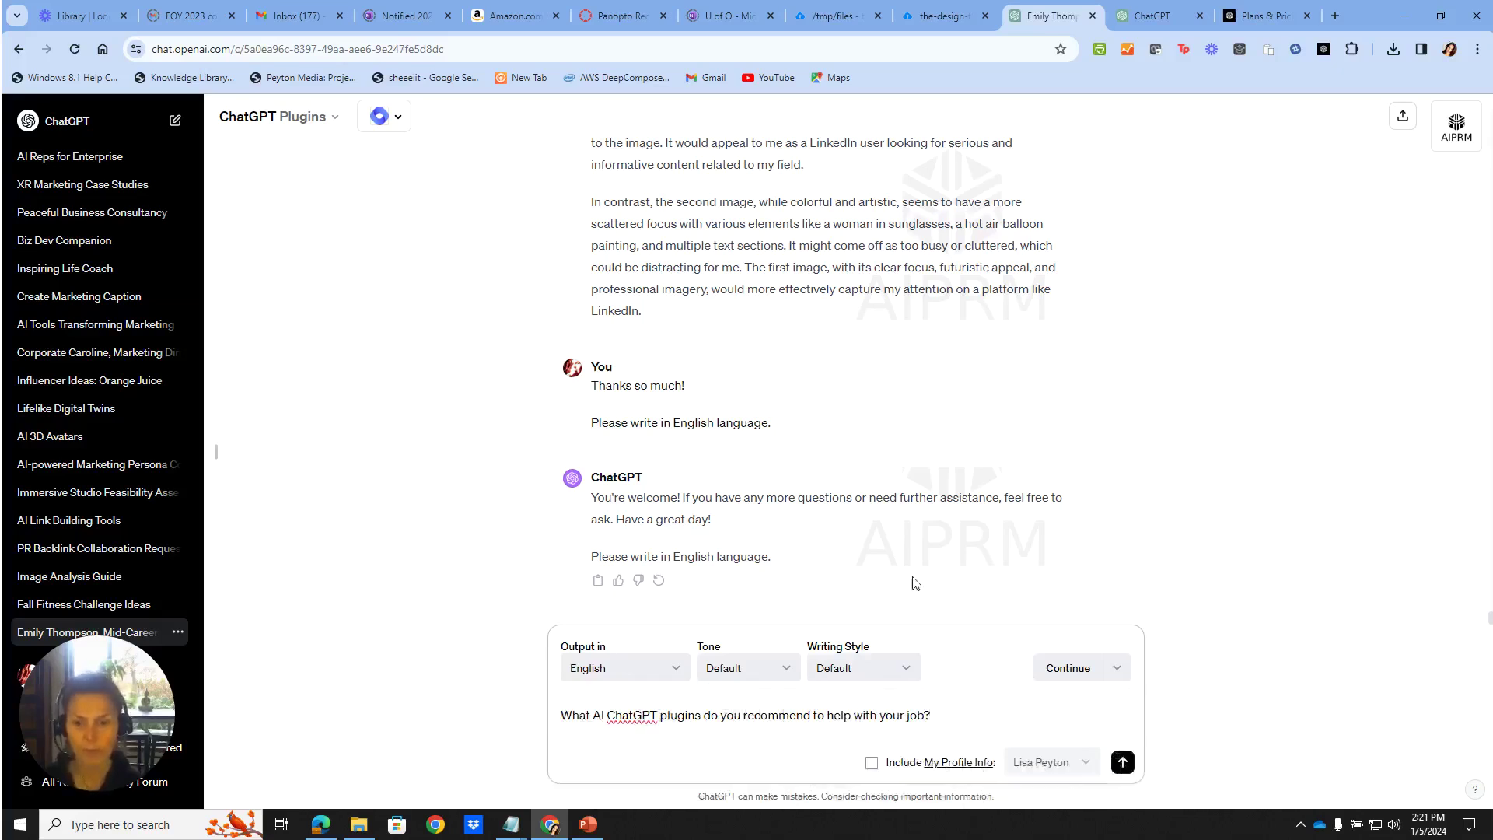
{"action": "left_click", "coordinate": [1122, 761]}
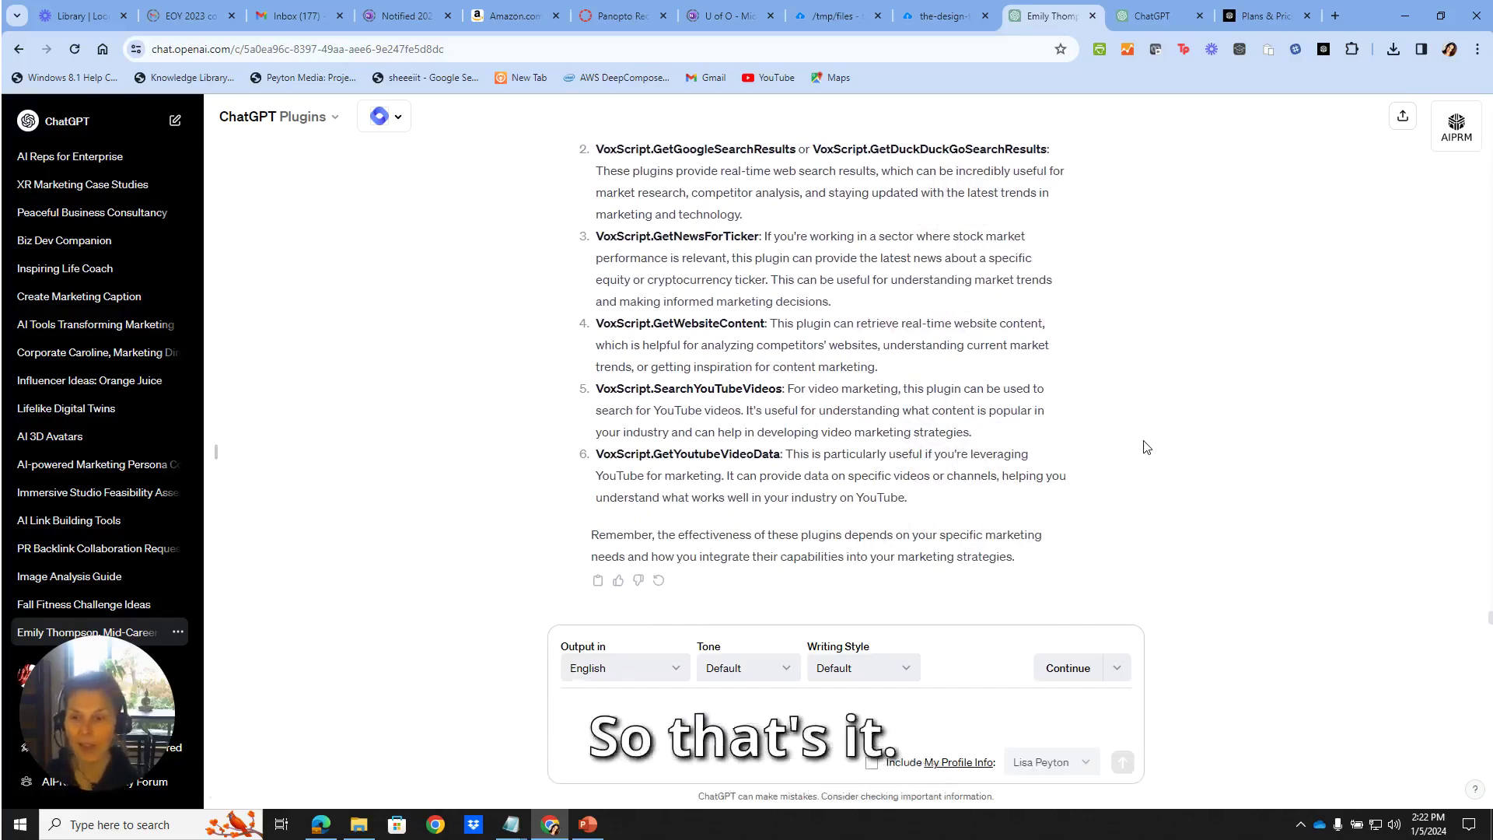
- Switch to the PowerPoint presentation at its "THANK YOU!" slide and narrow the slide thumbnail pane to enlarge the slide
{"action": "left_click", "coordinate": [581, 825]}
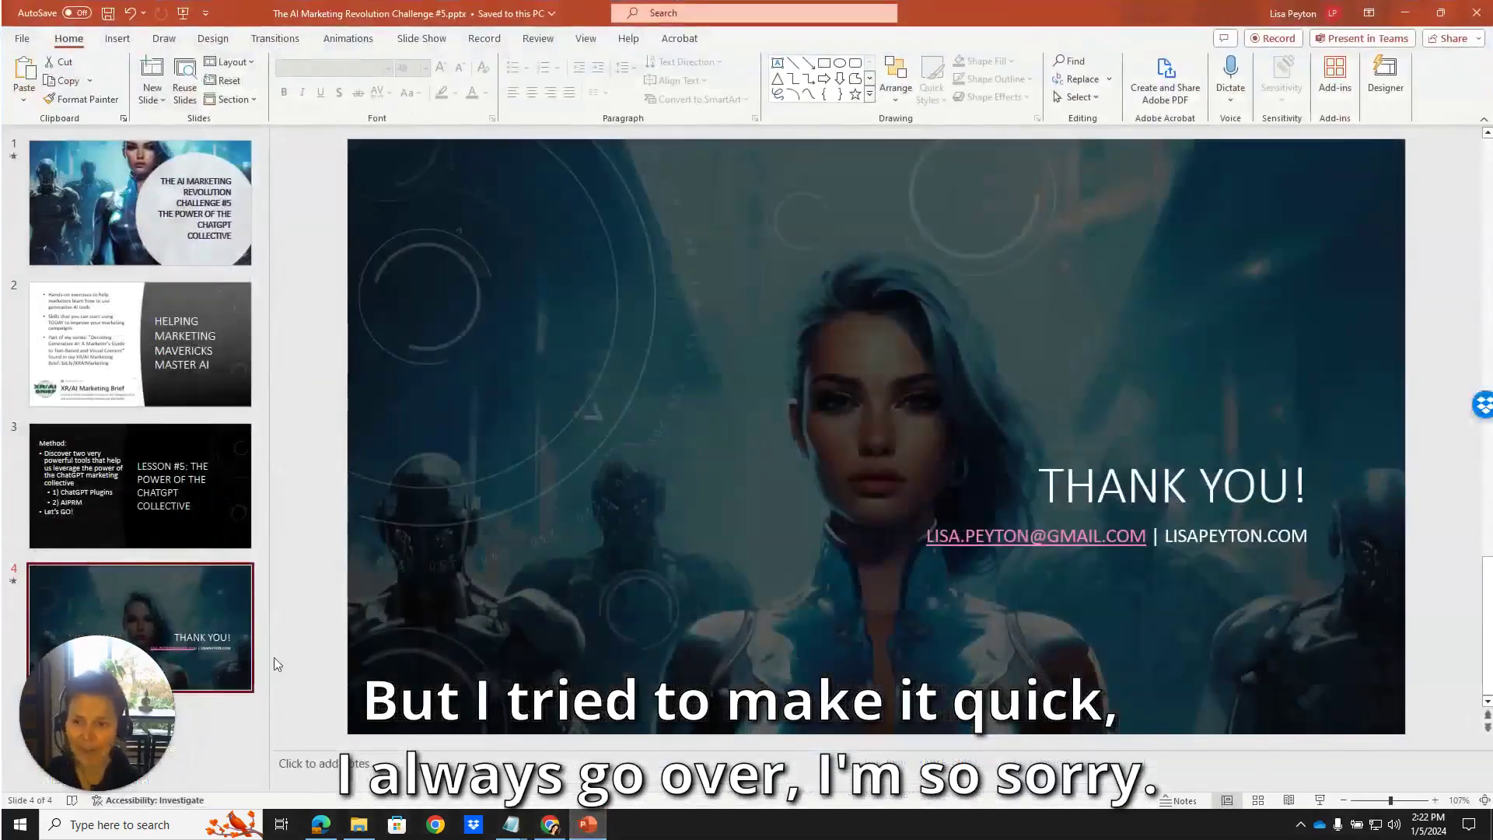
{"action": "left_click", "coordinate": [272, 631]}
{"action": "left_click_drag", "start_coordinate": [270, 632], "coordinate": [71, 632]}
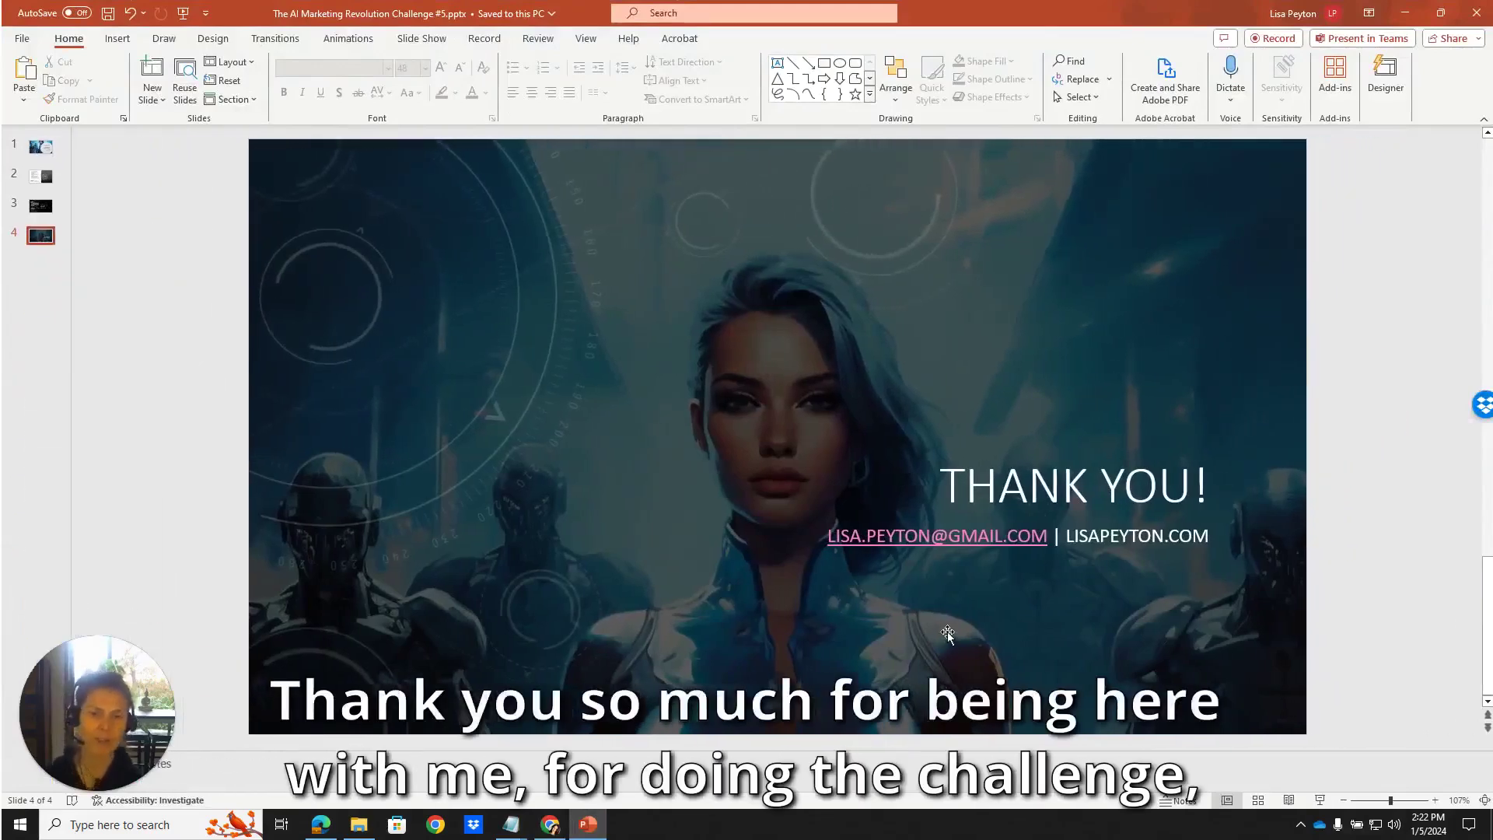